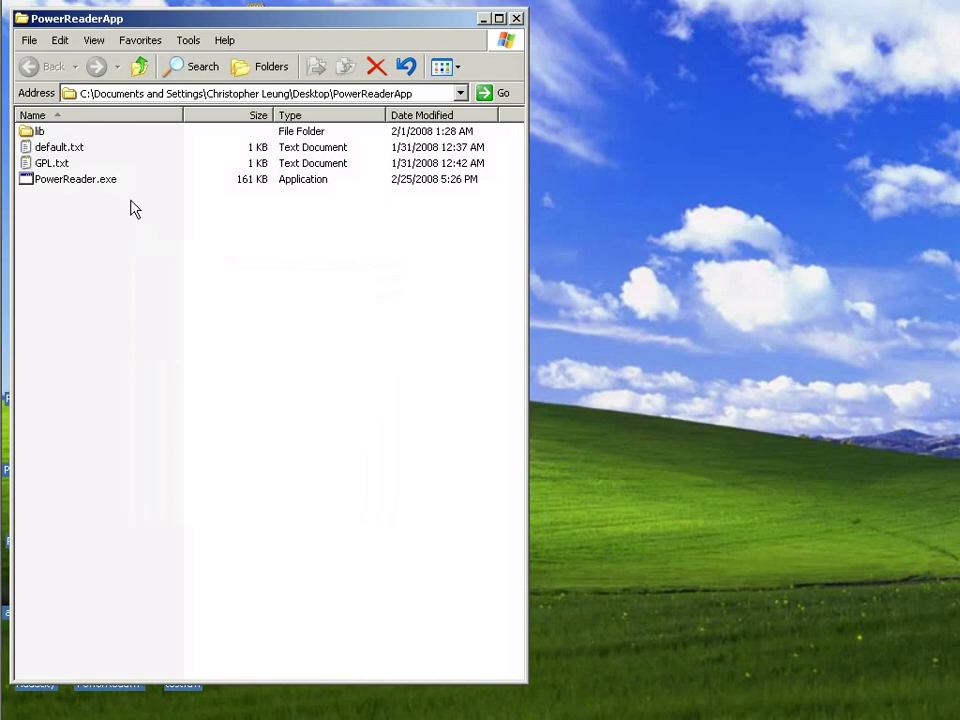
# Select PowerReader.exe in the PowerReaderApp folder
pyautogui.click(114, 181)
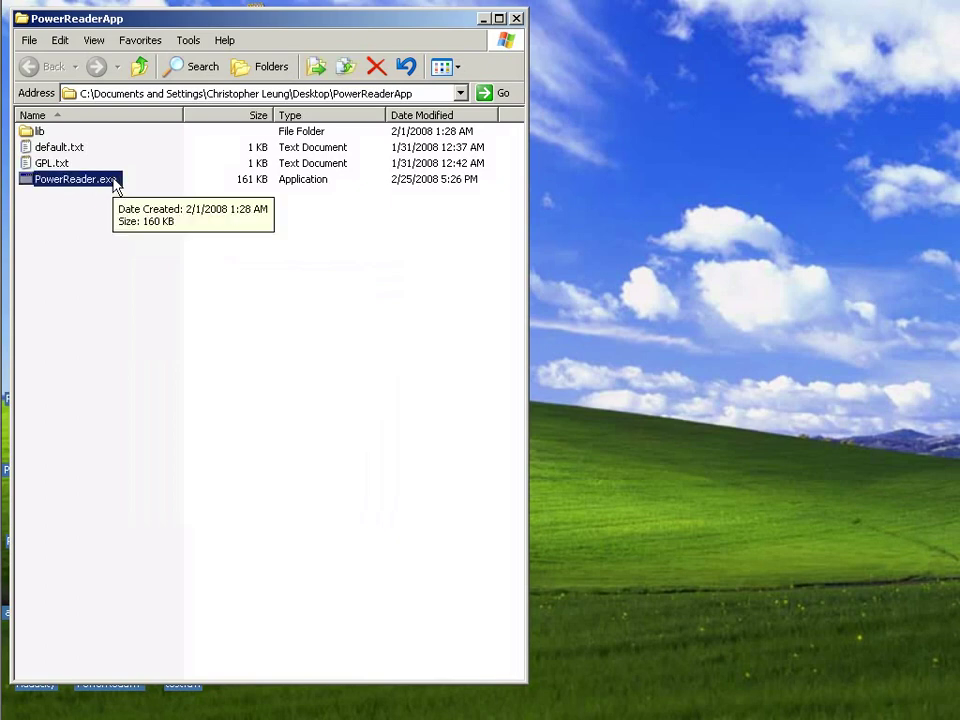
# Launch PowerReader.exe maximized, play the welcome text aloud, and stop at 'Christopher'
pyautogui.doubleClick(114, 181)
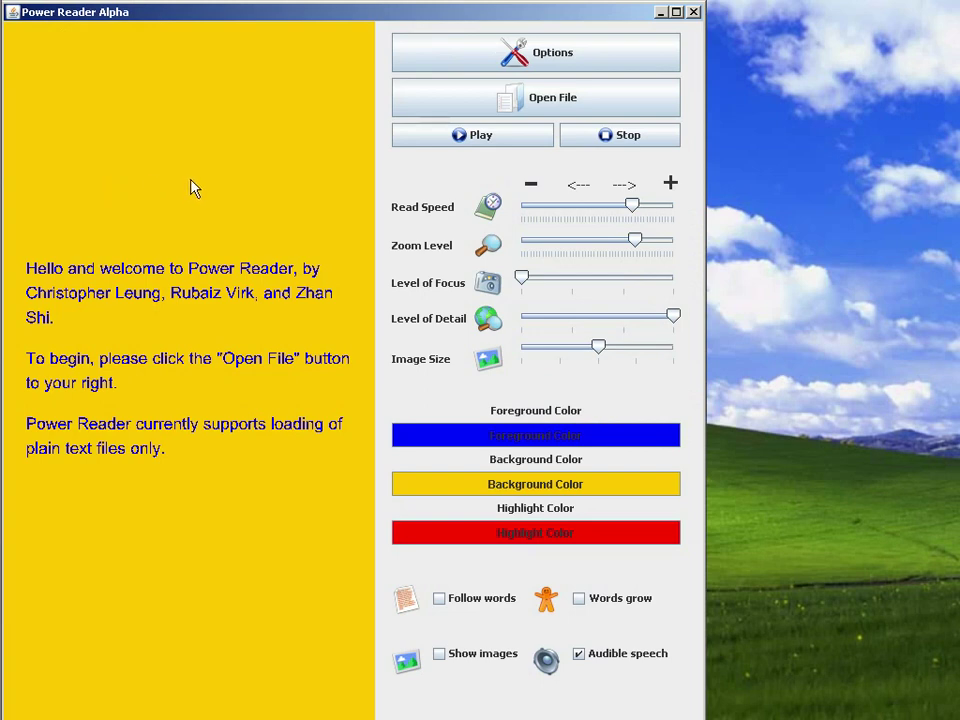
pyautogui.click(676, 13)
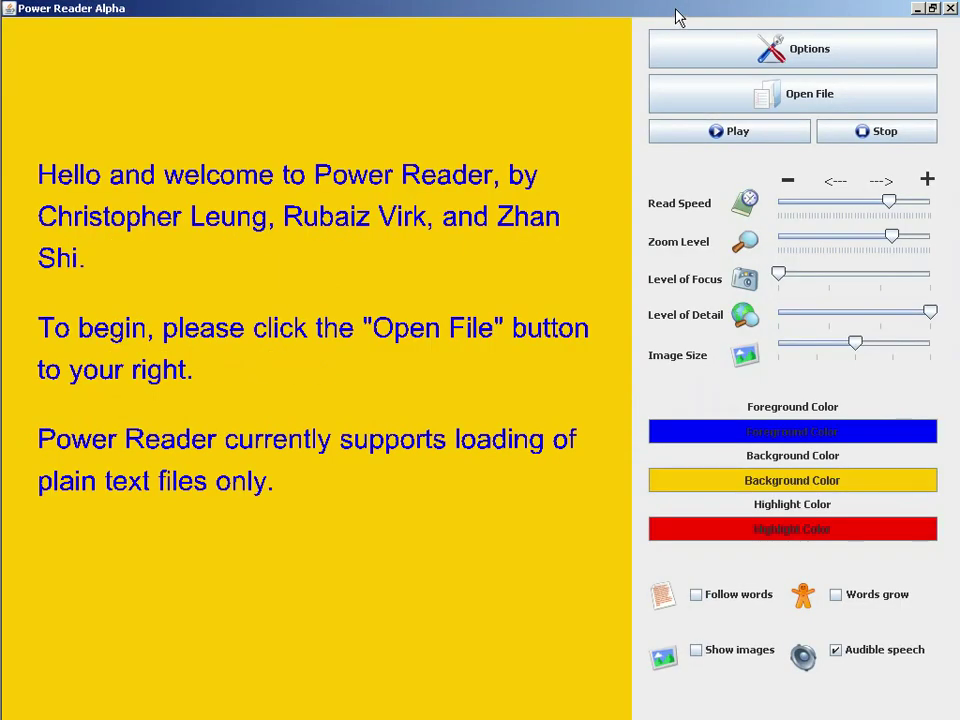
pyautogui.click(787, 139)
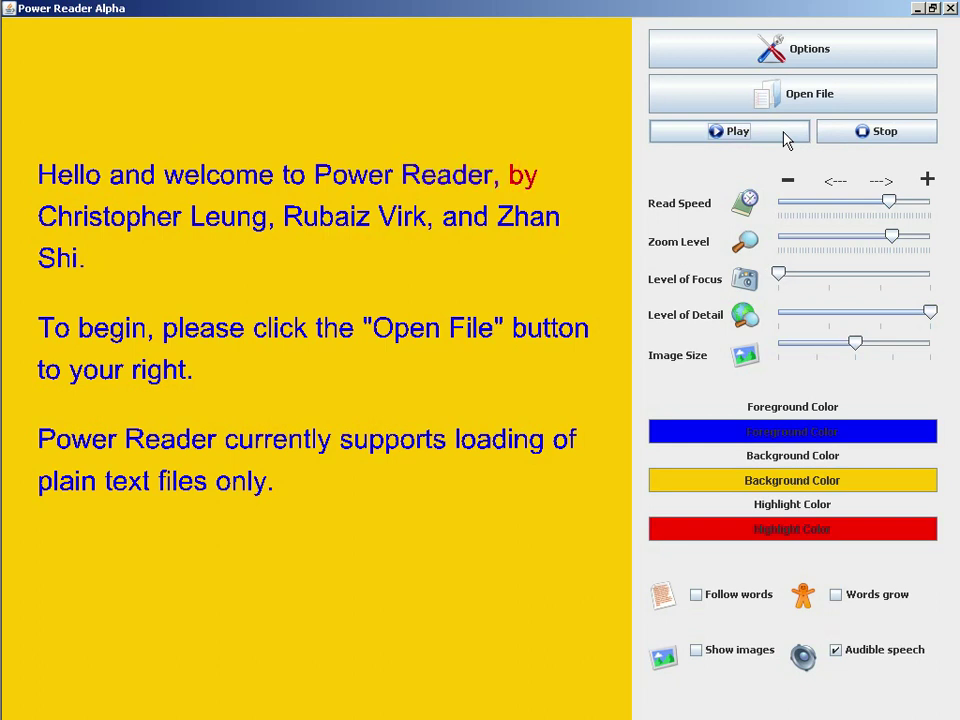
pyautogui.click(838, 141)
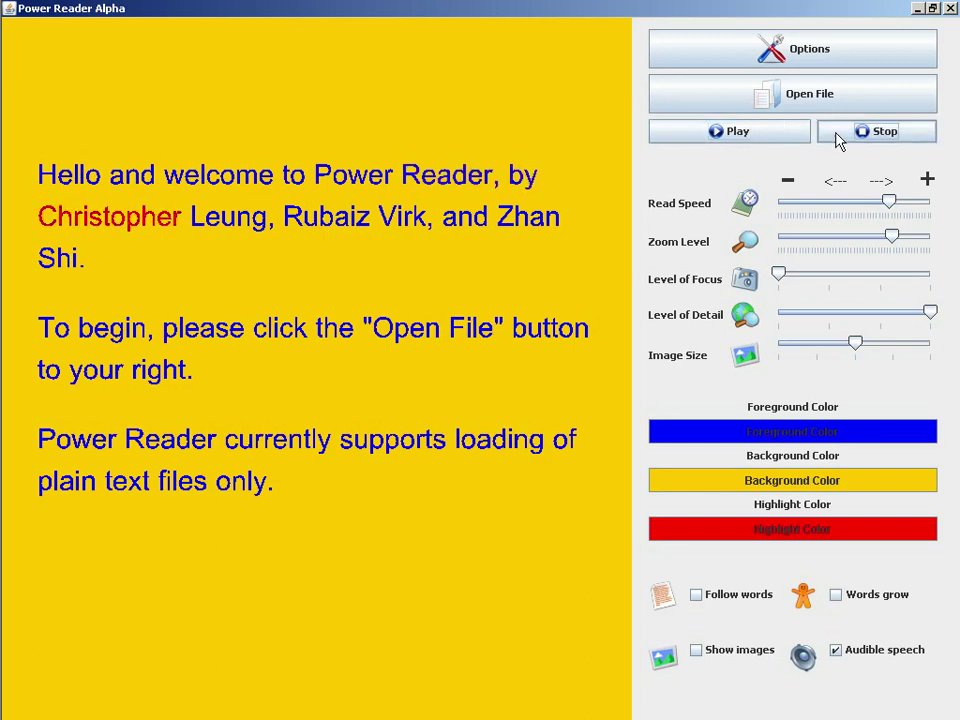
# Set the background colour to black and the text colour to yellow
pyautogui.click(718, 484)
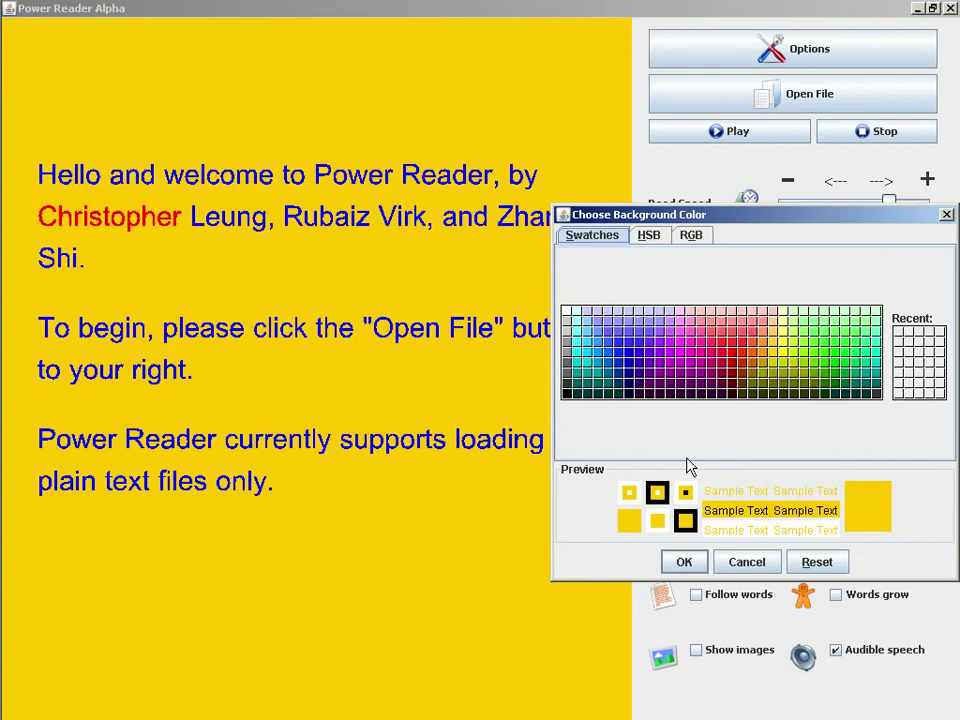
pyautogui.click(565, 393)
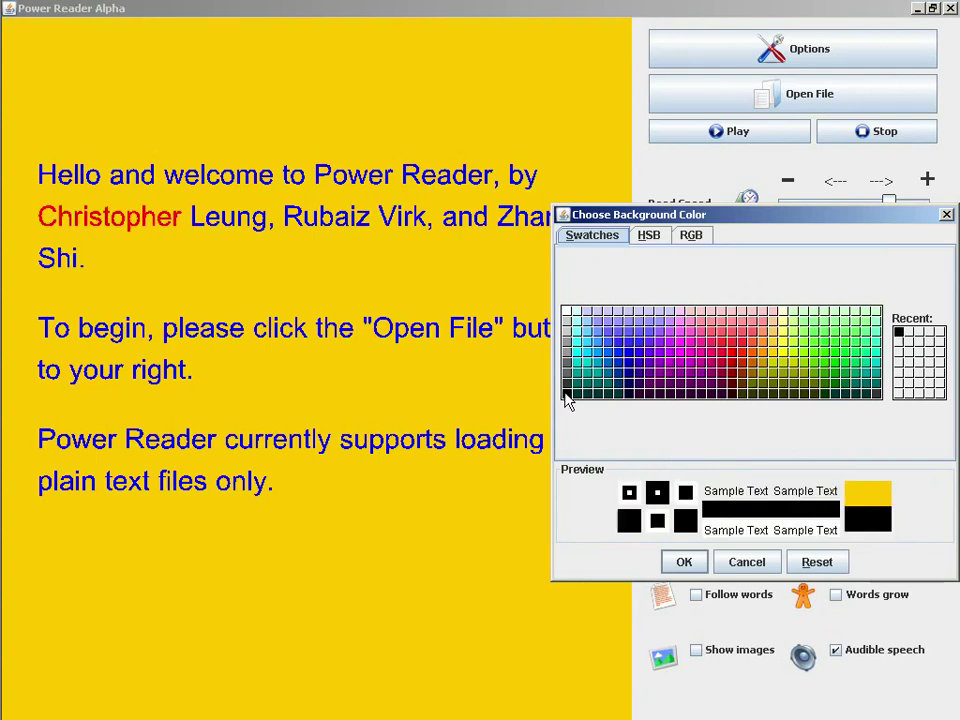
pyautogui.click(702, 566)
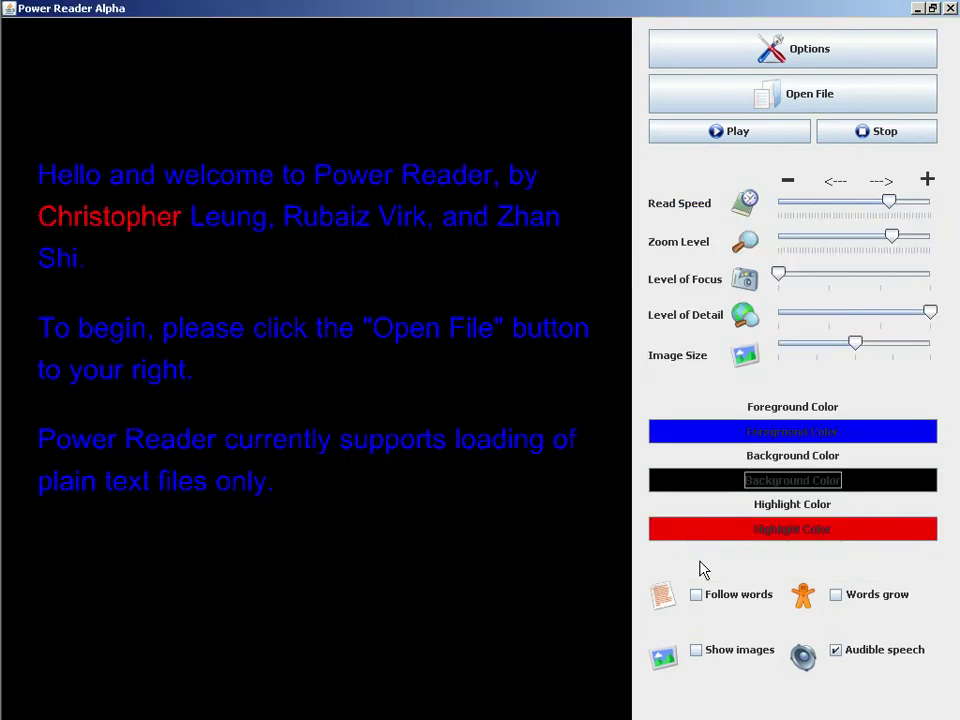
pyautogui.click(728, 444)
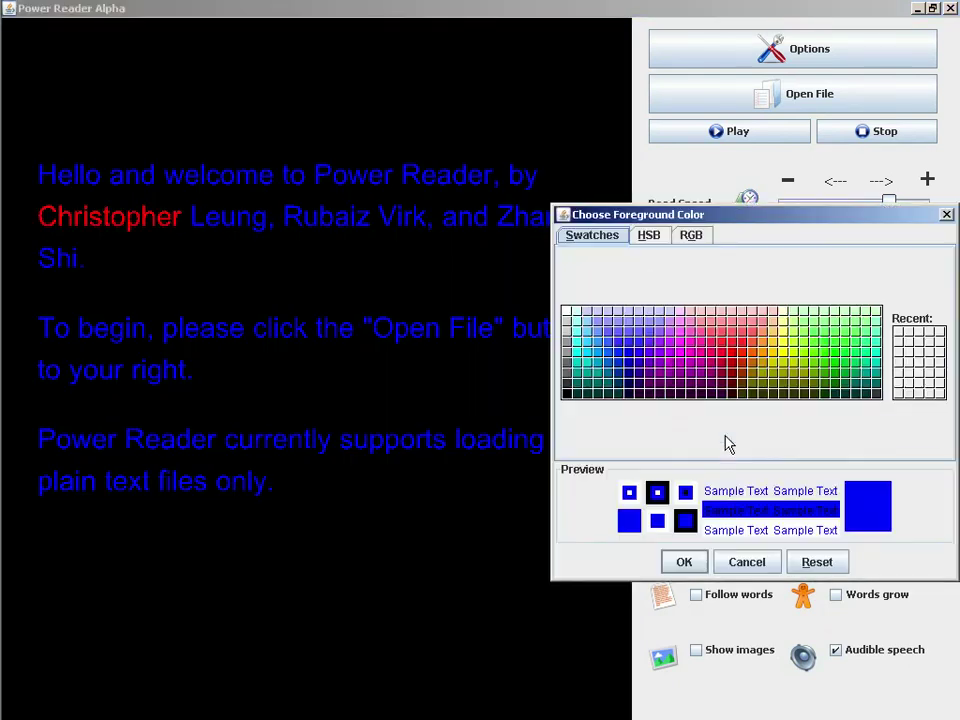
pyautogui.click(789, 358)
pyautogui.click(686, 562)
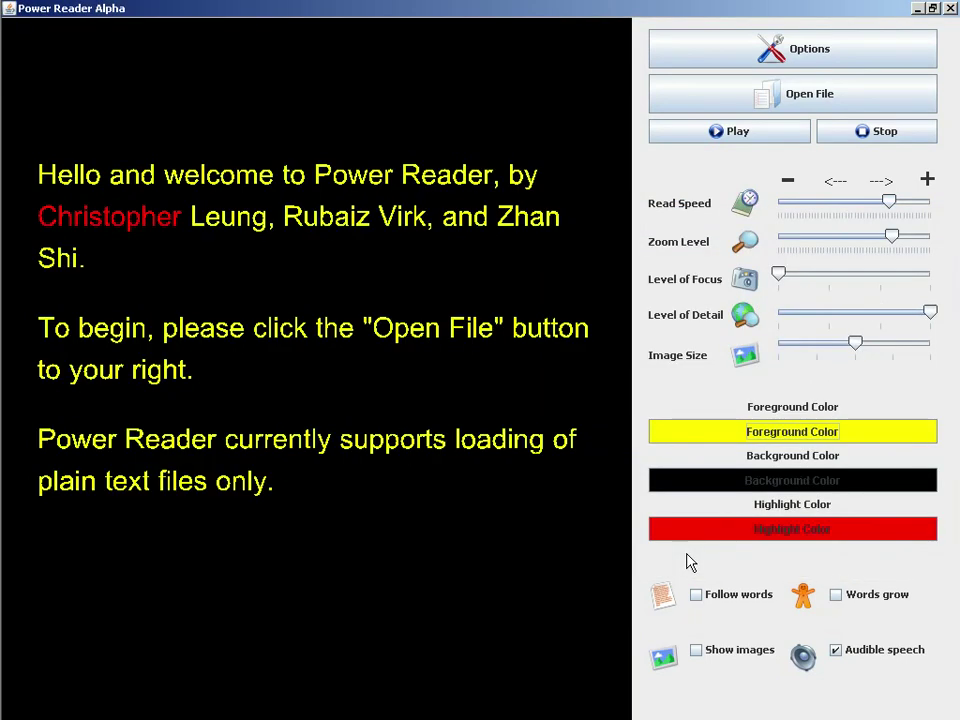
# Change the highlight colour to cyan, then red, and resume reading aloud
pyautogui.click(699, 528)
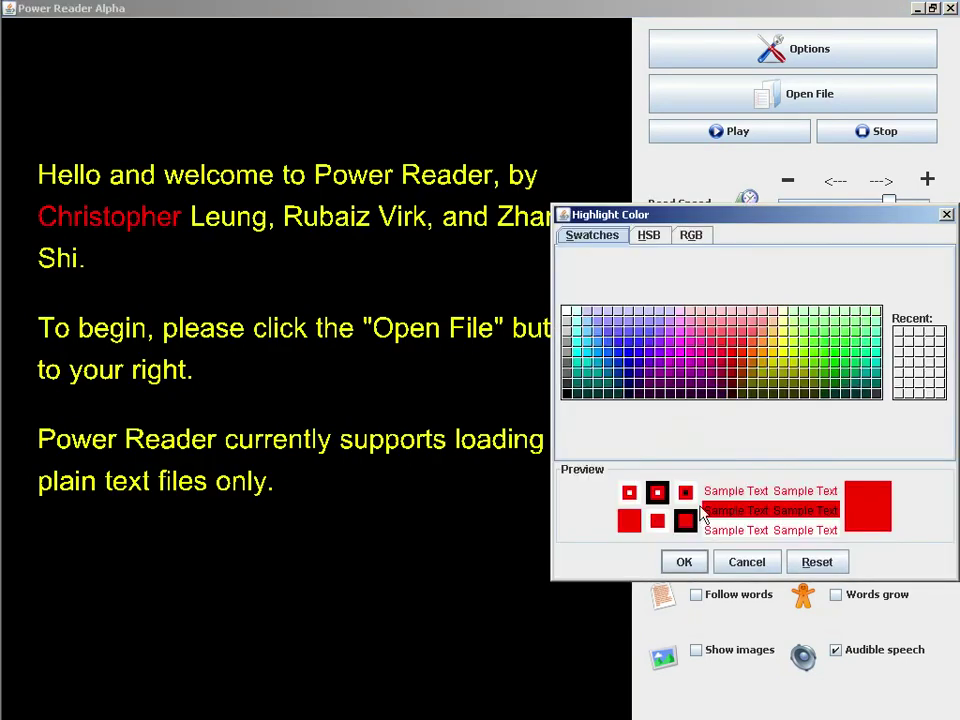
pyautogui.click(581, 365)
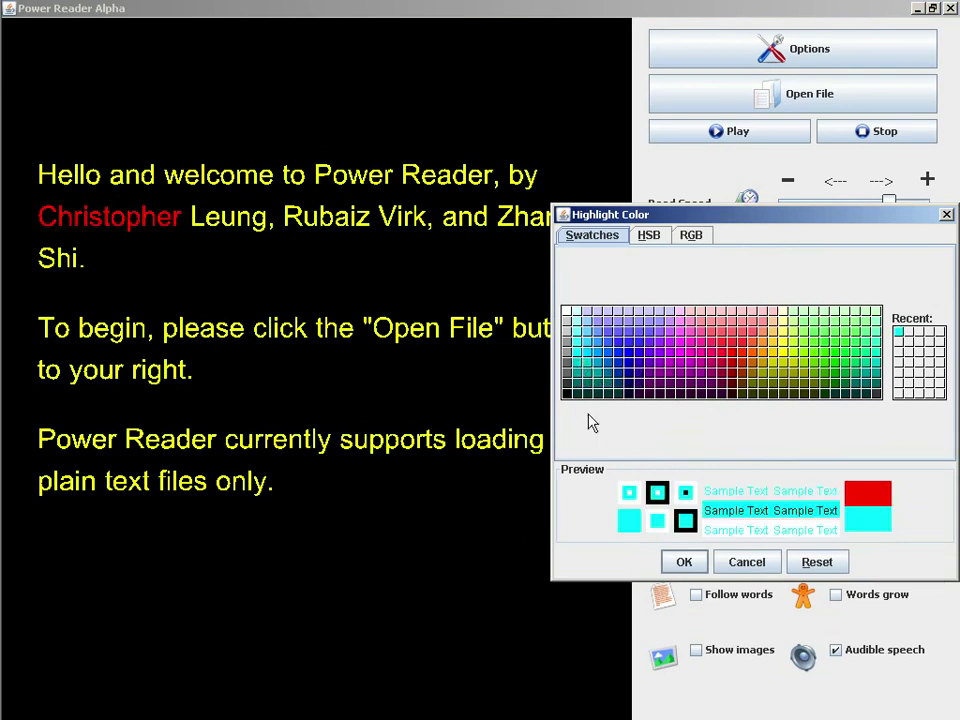
pyautogui.click(685, 561)
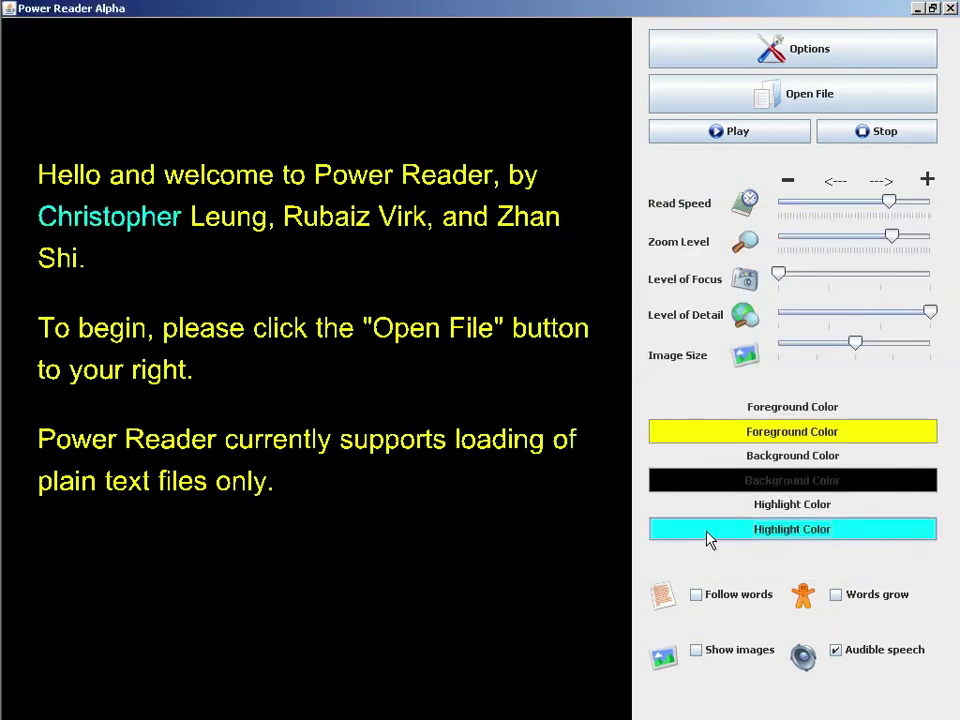
pyautogui.click(649, 536)
pyautogui.click(731, 358)
pyautogui.click(680, 562)
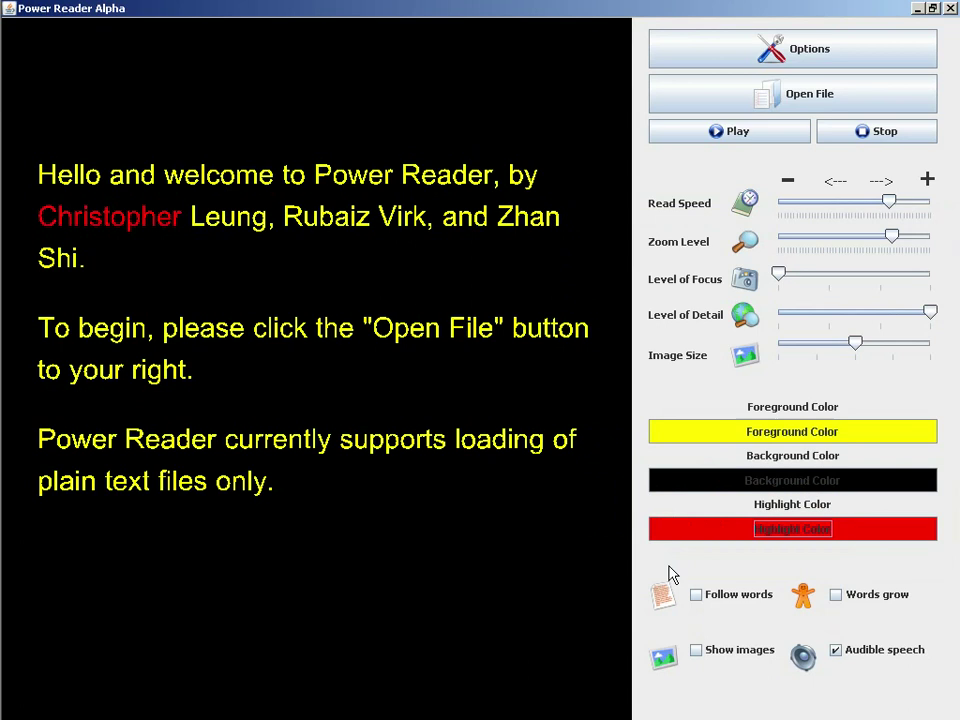
pyautogui.click(768, 139)
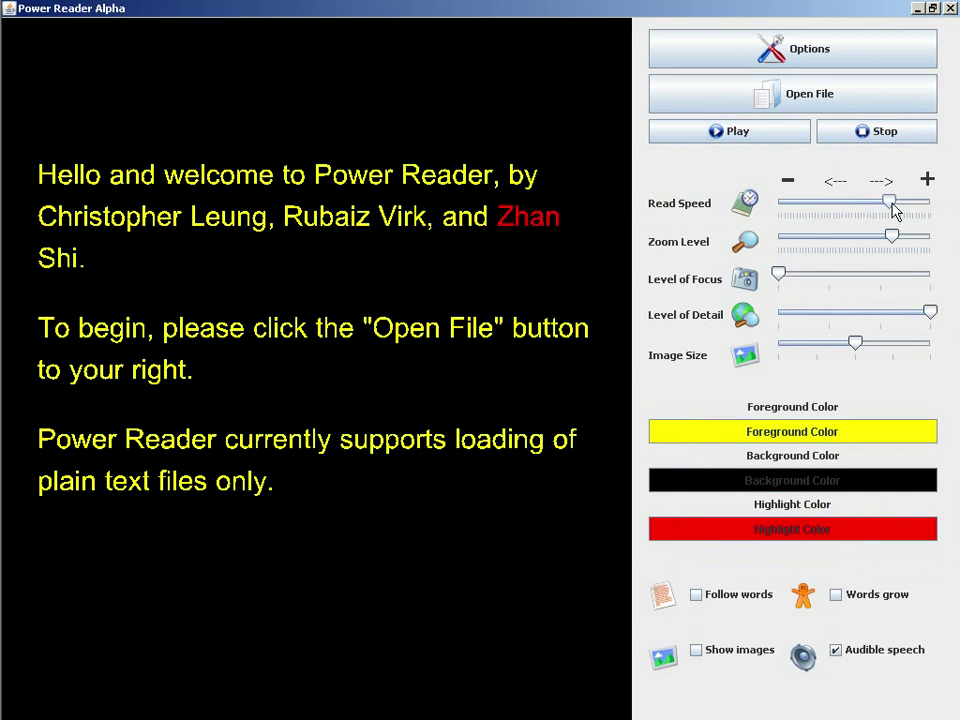
# Lower the Read Speed slider, raise it back to full, then stop reading at 'by'
pyautogui.moveTo(893, 210); pyautogui.dragTo(823, 210)
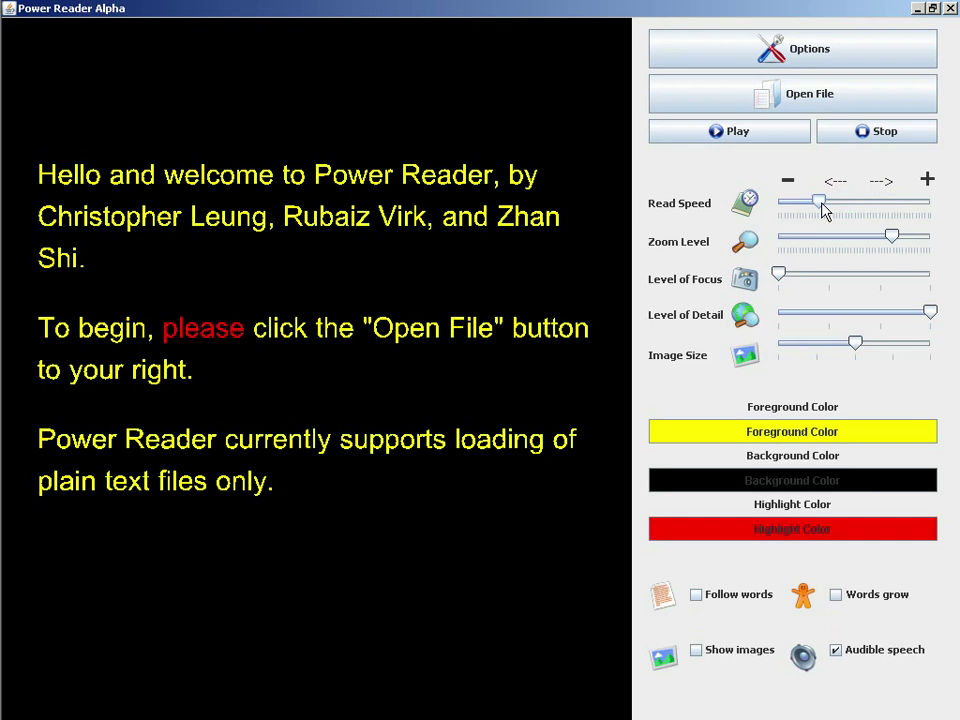
pyautogui.moveTo(823, 207); pyautogui.dragTo(806, 207)
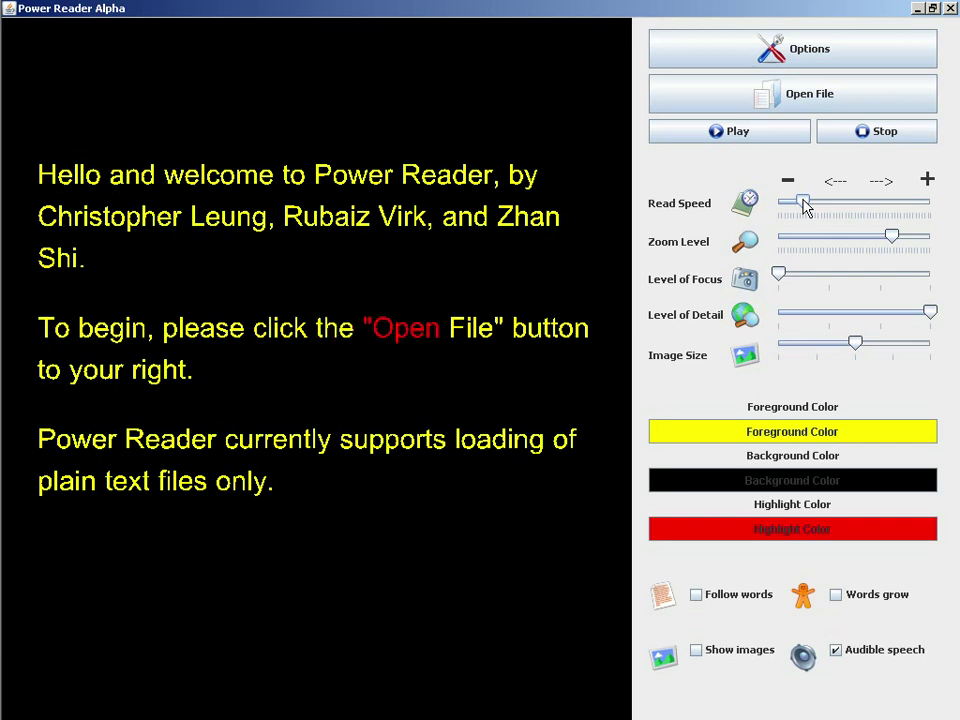
pyautogui.moveTo(806, 206); pyautogui.dragTo(893, 206)
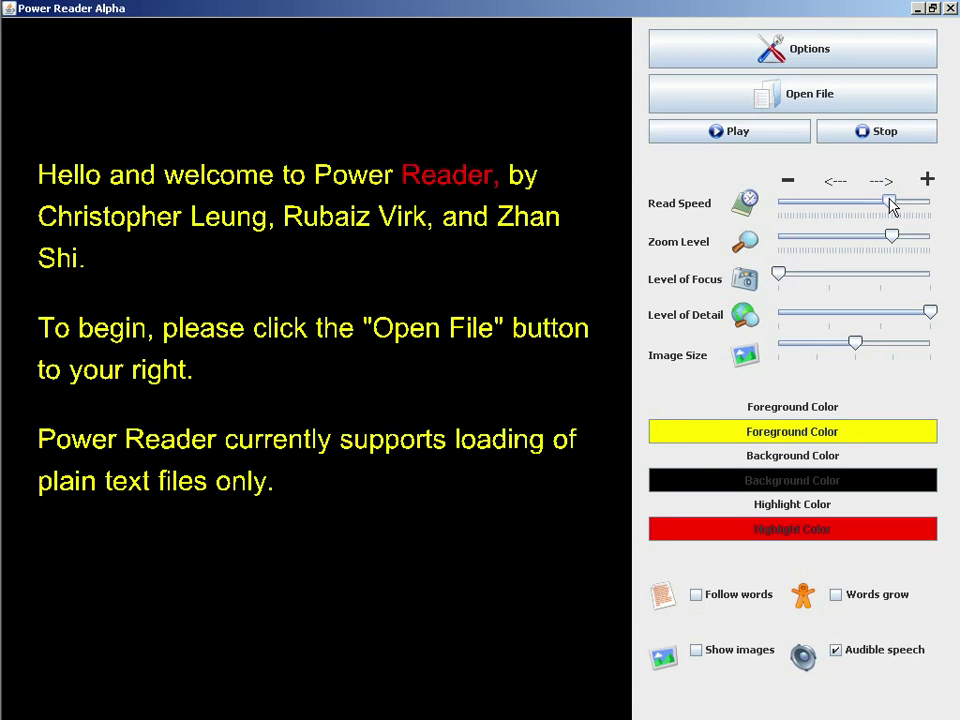
pyautogui.click(881, 133)
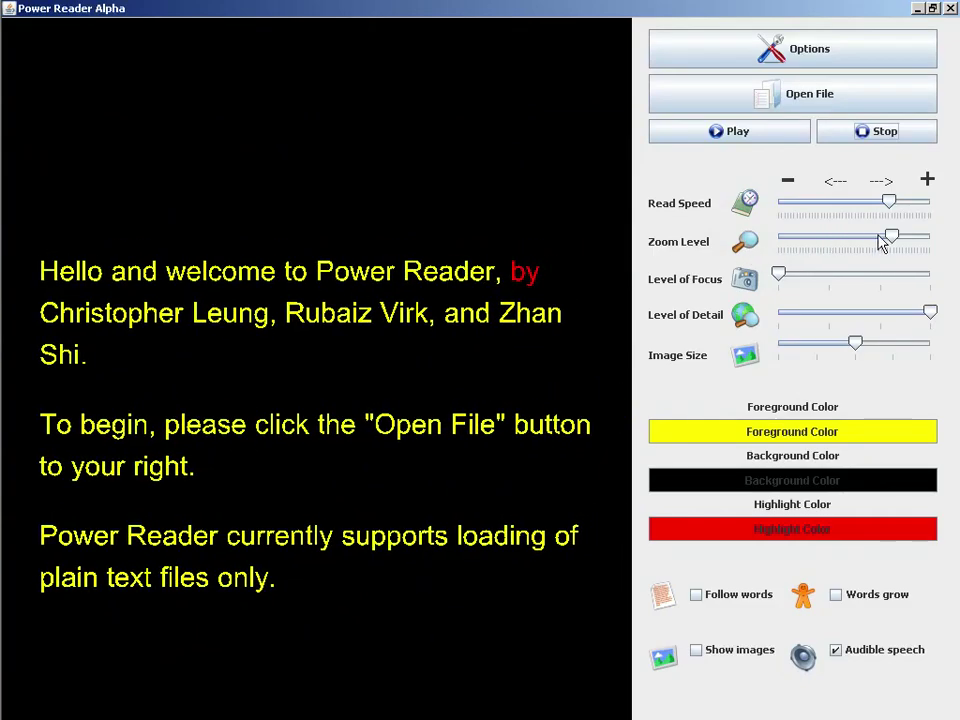
# Shrink the Zoom Level slightly, then wheel-zoom in and out until the whole text fits
pyautogui.moveTo(889, 237)
pyautogui.mouseDown()
pyautogui.moveTo(735, 244)
pyautogui.moveTo(926, 244)
pyautogui.moveTo(890, 245)
pyautogui.mouseUp()
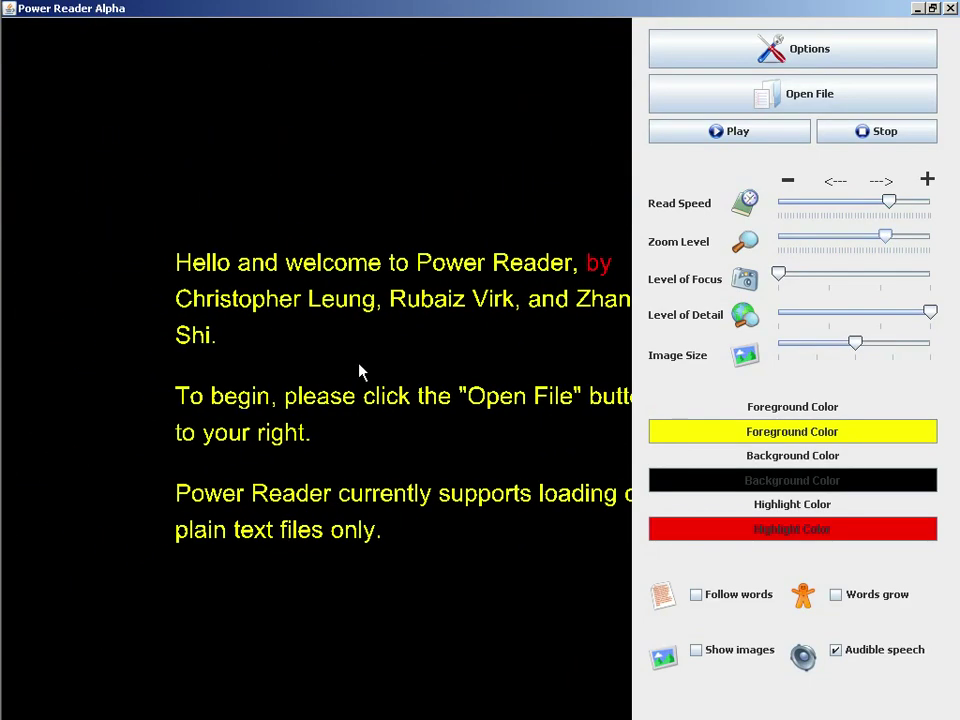
pyautogui.scroll(5, 358, 371)
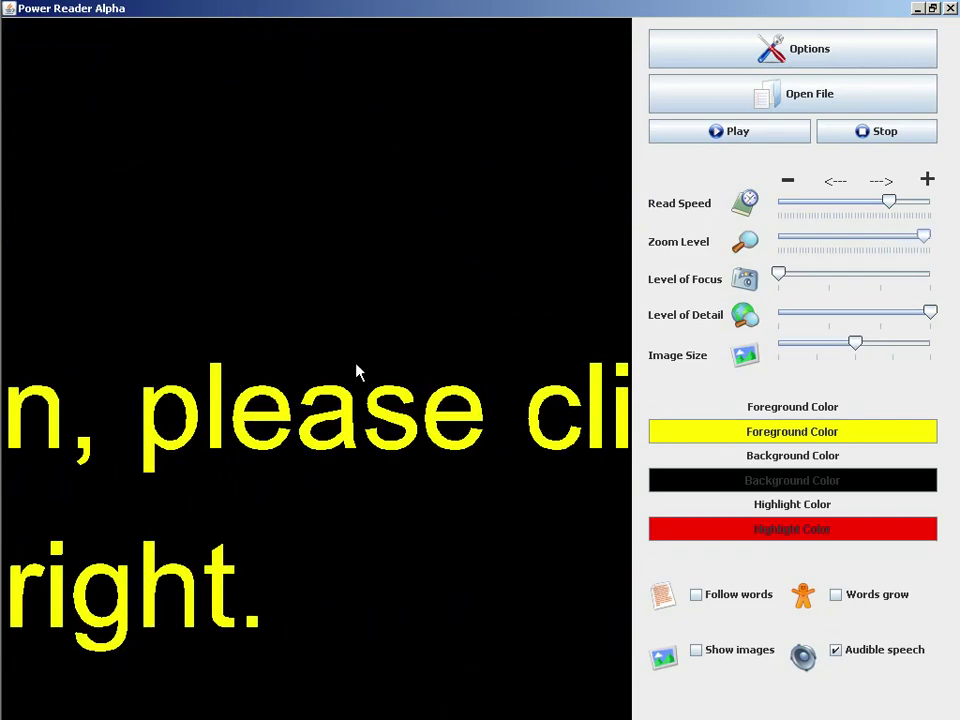
pyautogui.scroll(-3, 357, 371)
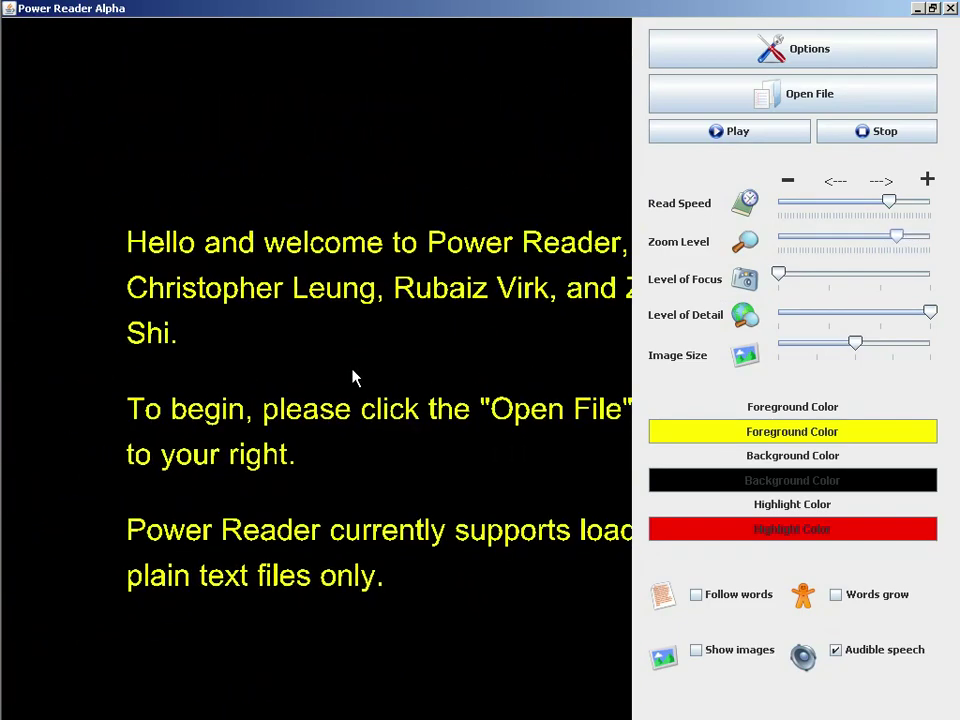
pyautogui.scroll(2, 262, 368)
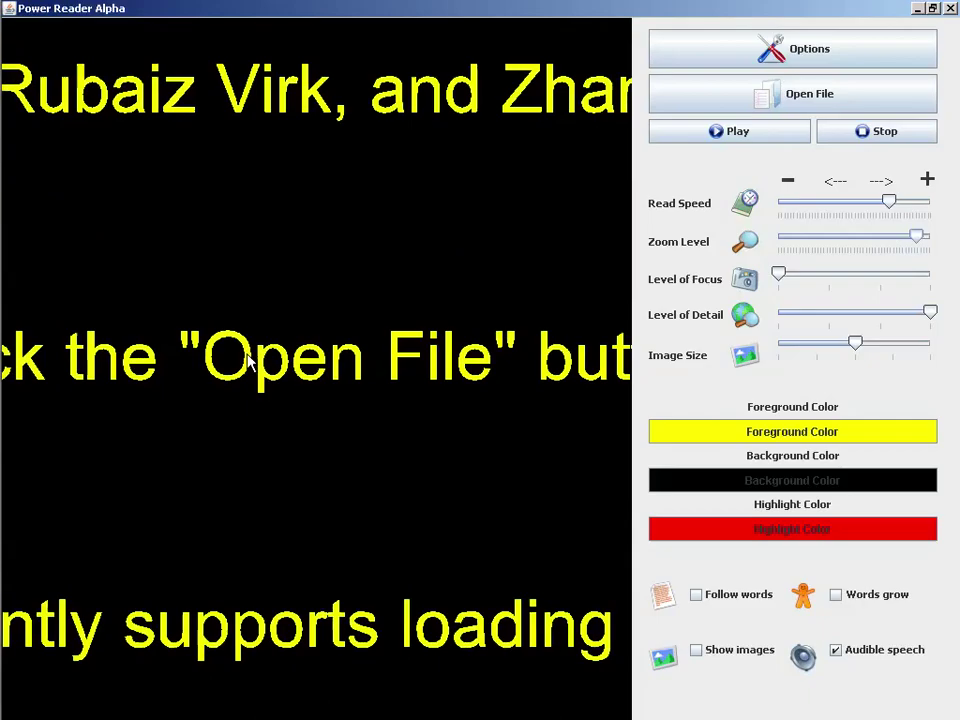
pyautogui.scroll(-3, 255, 355)
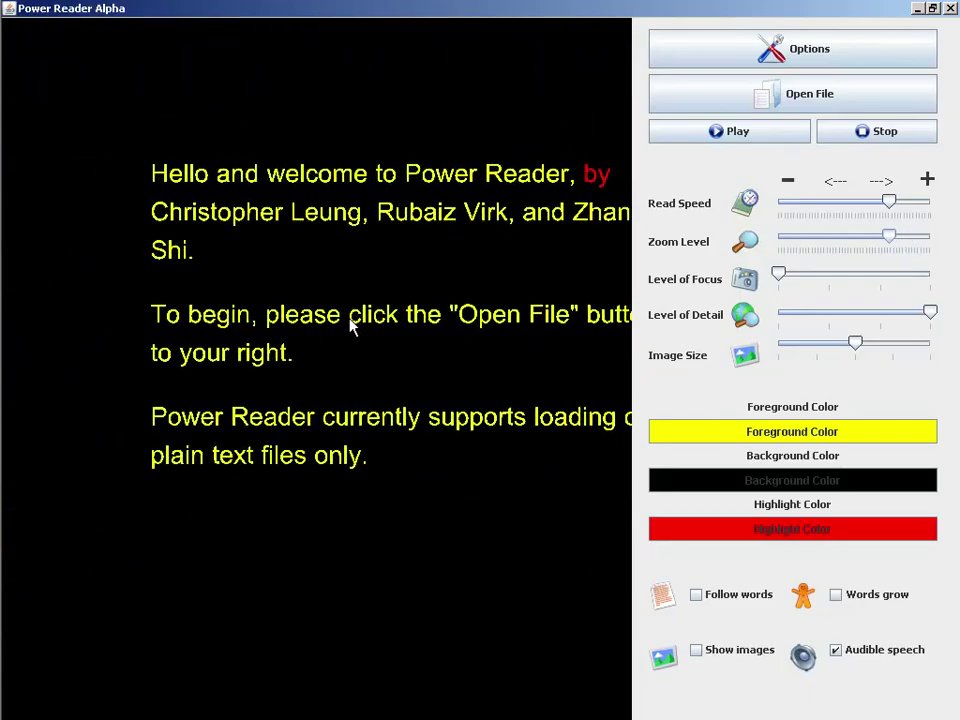
pyautogui.scroll(3, 420, 320)
pyautogui.scroll(-2, 411, 318)
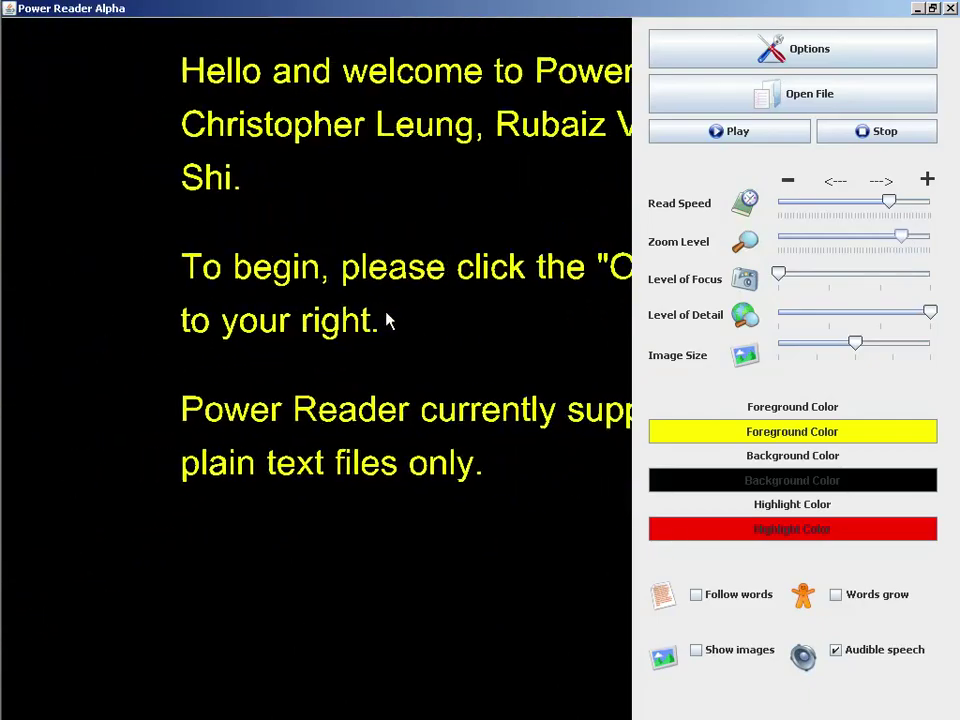
pyautogui.scroll(-2, 389, 320)
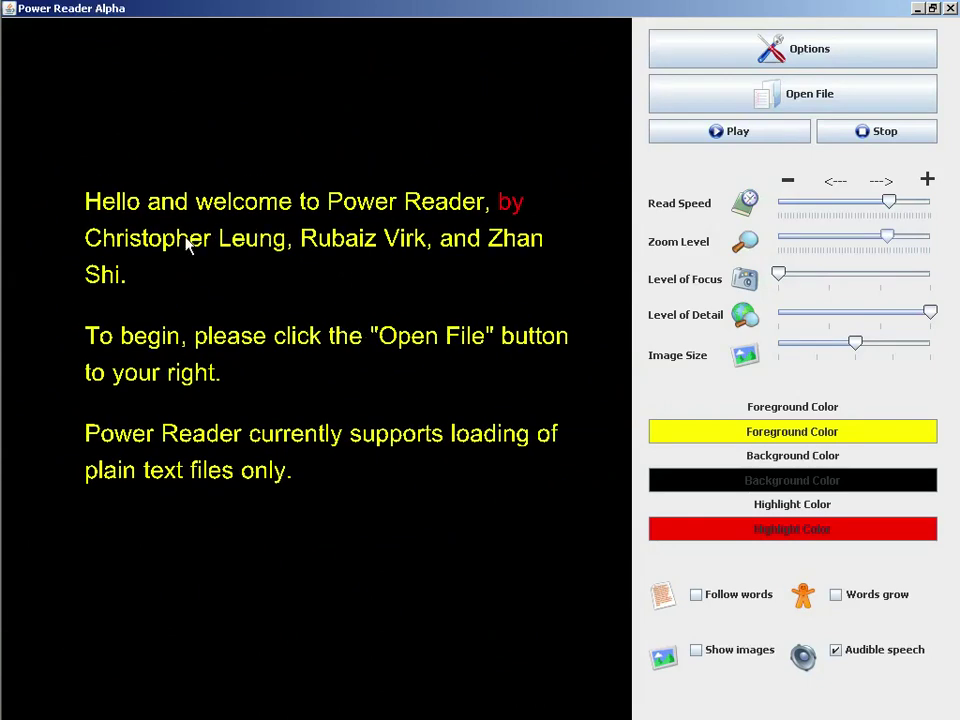
# Jump the reading highlight from 'Hello' to 'Reader' and then to 'File'
pyautogui.click(128, 205)
pyautogui.click(466, 206)
pyautogui.click(476, 345)
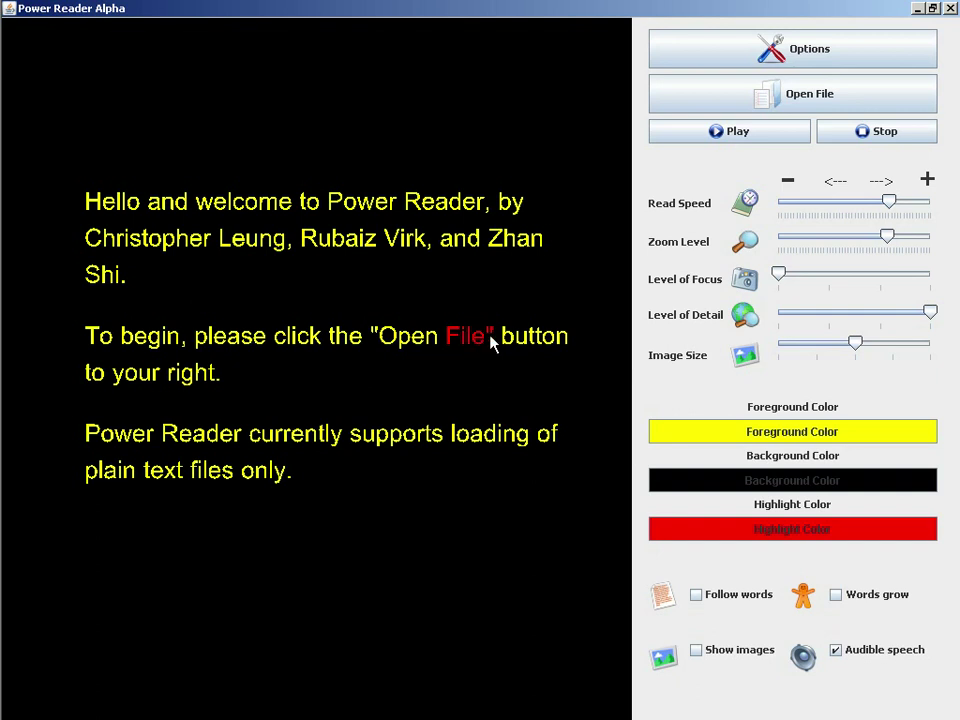
# Read the text with Follow words turned on, then turn Follow words off
pyautogui.click(755, 596)
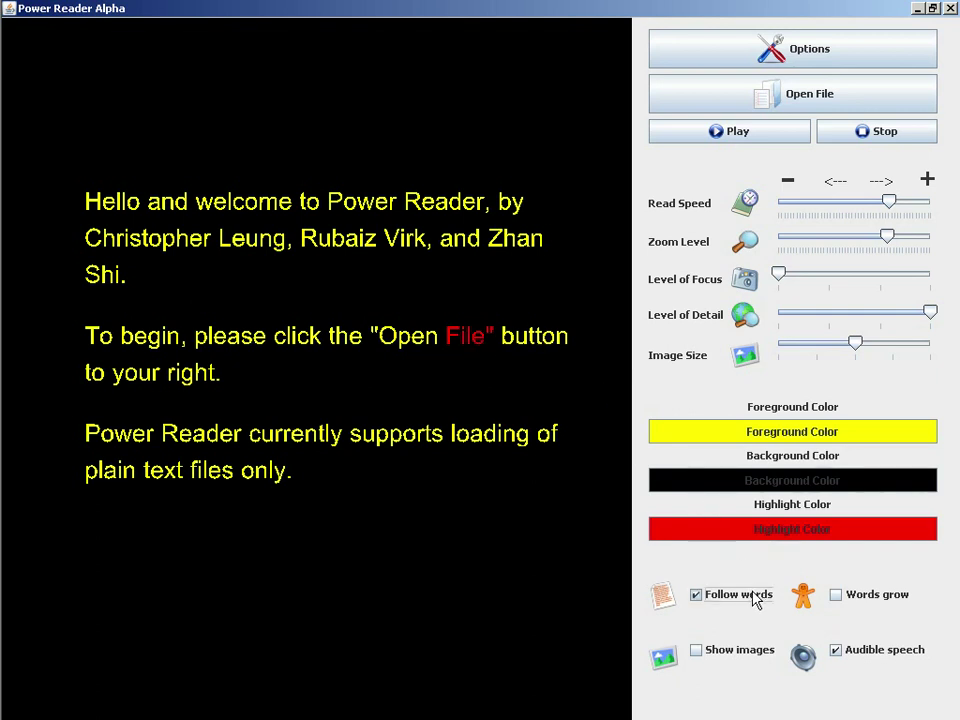
pyautogui.click(754, 135)
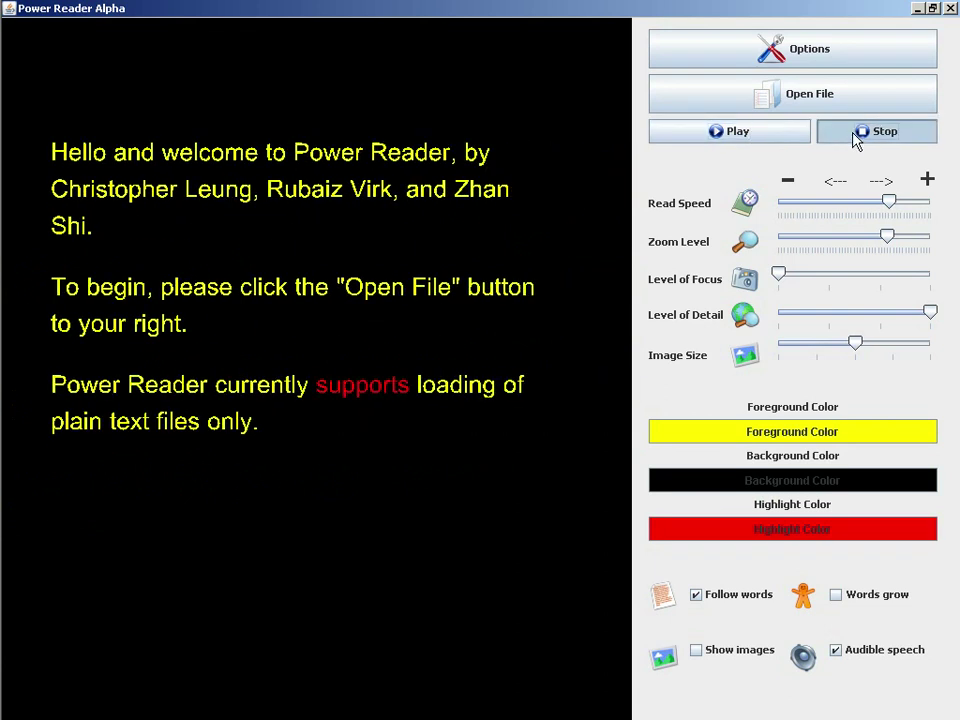
pyautogui.click(754, 600)
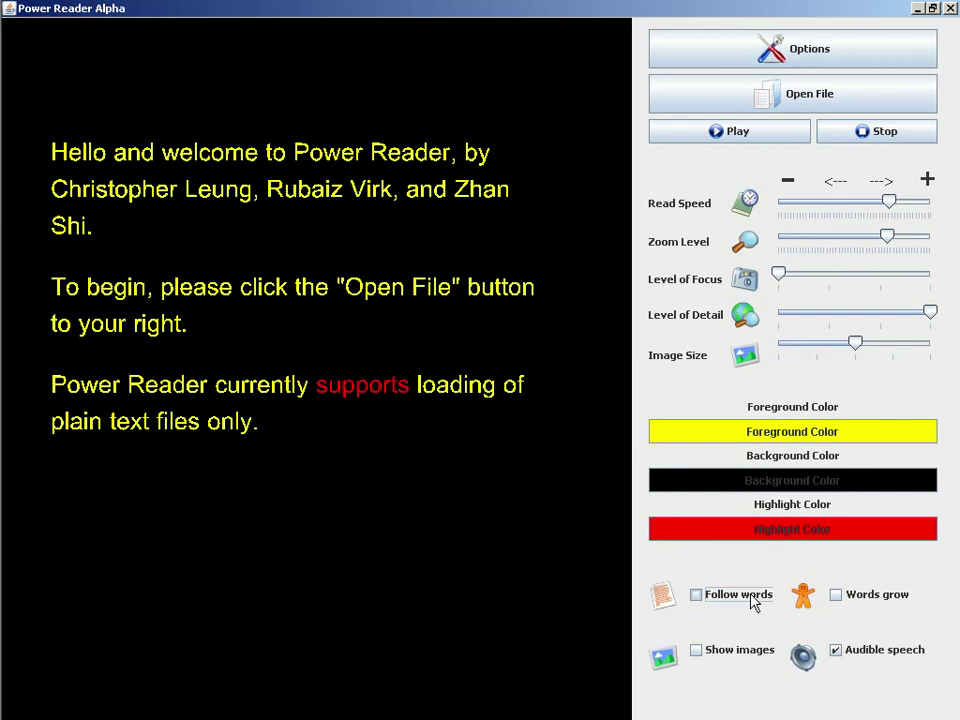
# Read with Words grow on, zoom in, stop at 'to', and disable Words grow
pyautogui.click(836, 595)
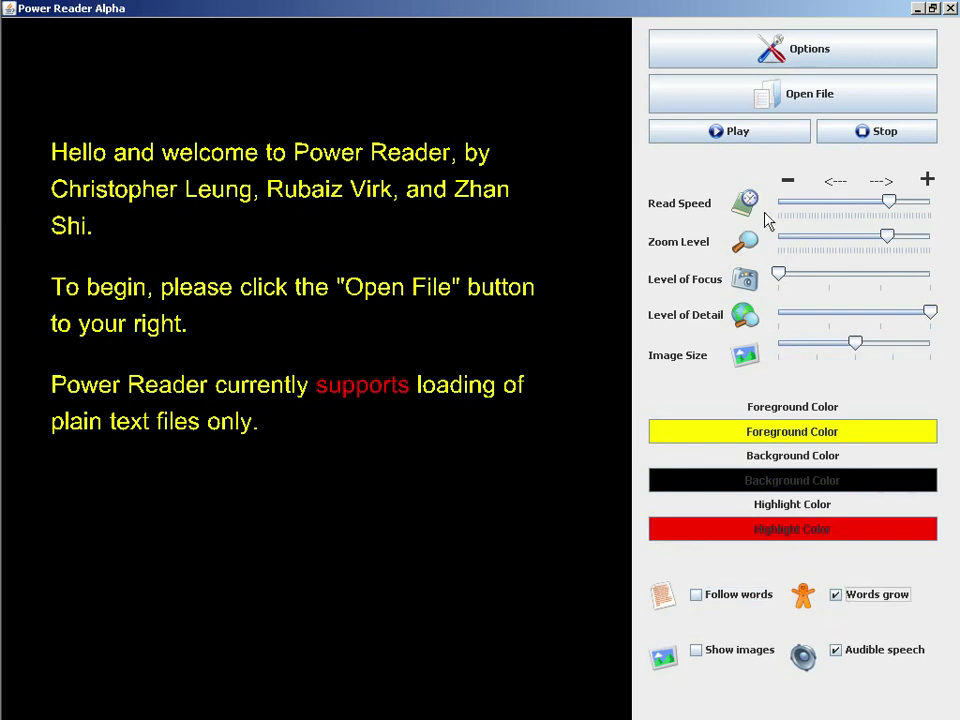
pyautogui.click(734, 140)
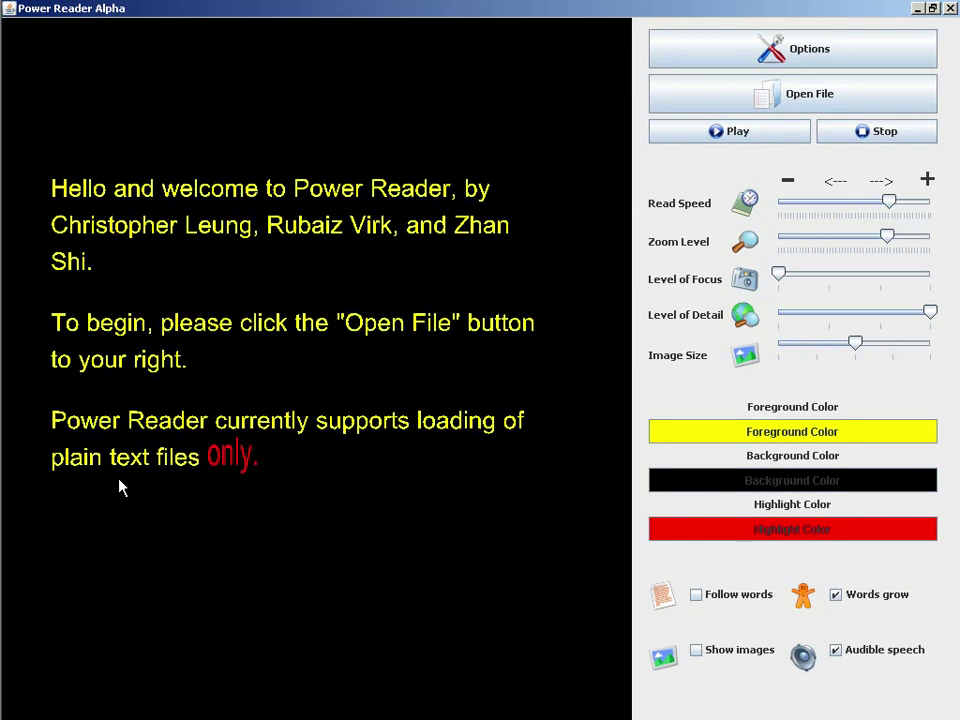
pyautogui.scroll(1, 148, 325)
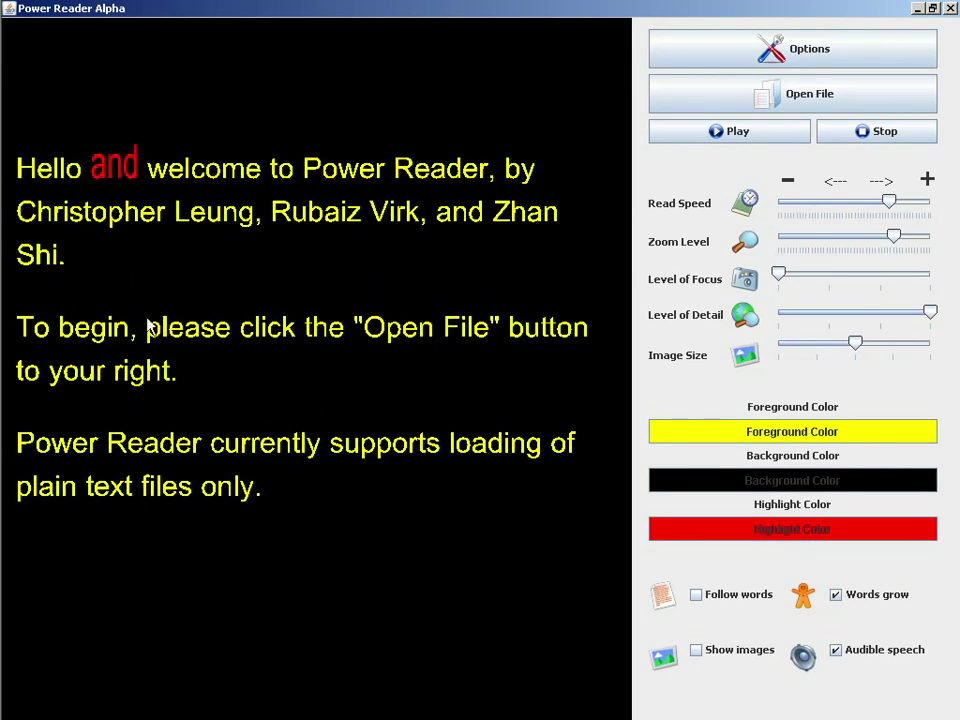
pyautogui.click(857, 133)
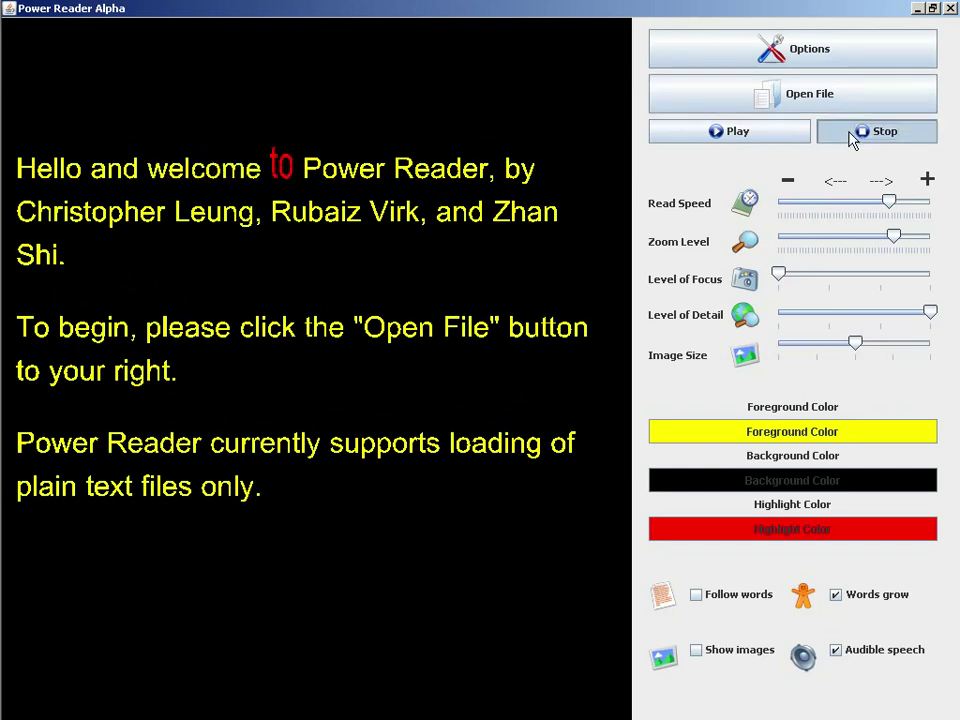
pyautogui.click(834, 595)
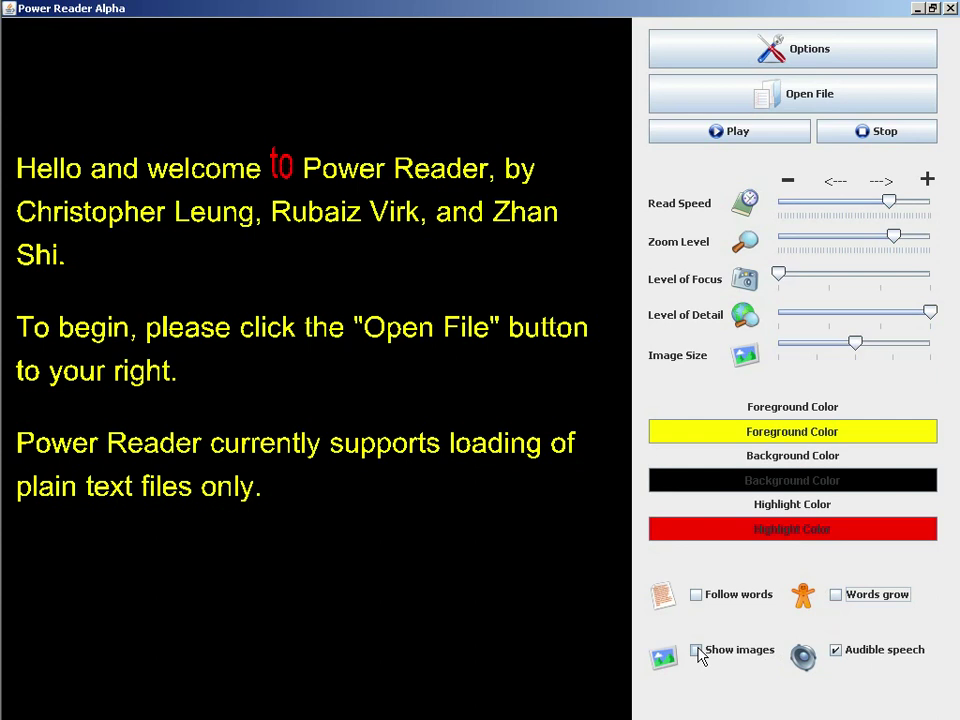
# Enable Show images at a smaller Image Size, jumping between 'Power', 'welcome' and 'Hello'
pyautogui.click(366, 182)
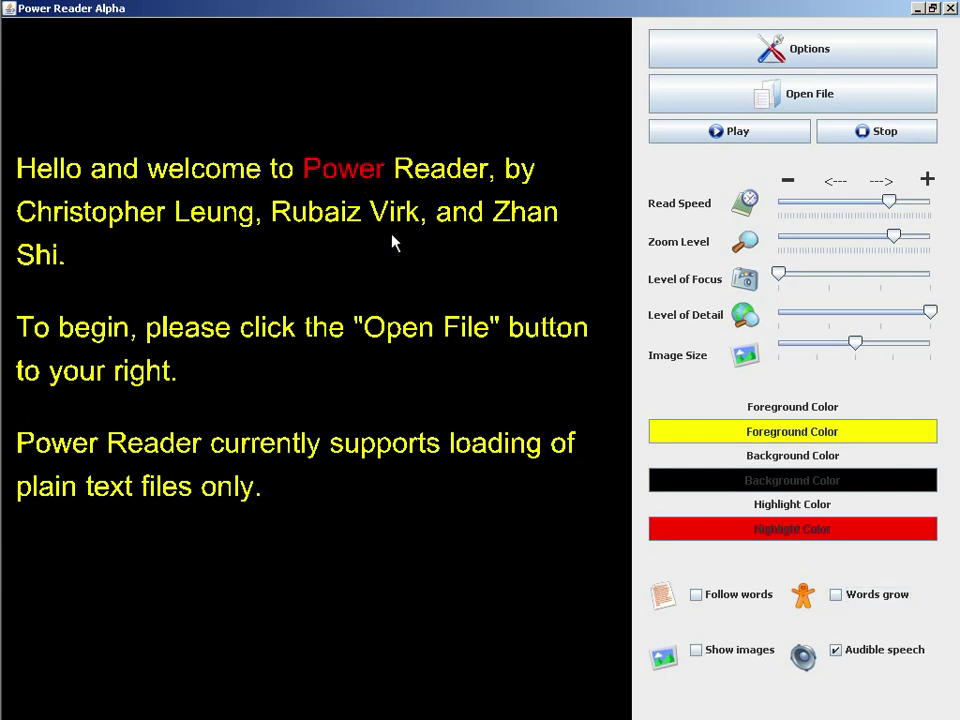
pyautogui.click(697, 651)
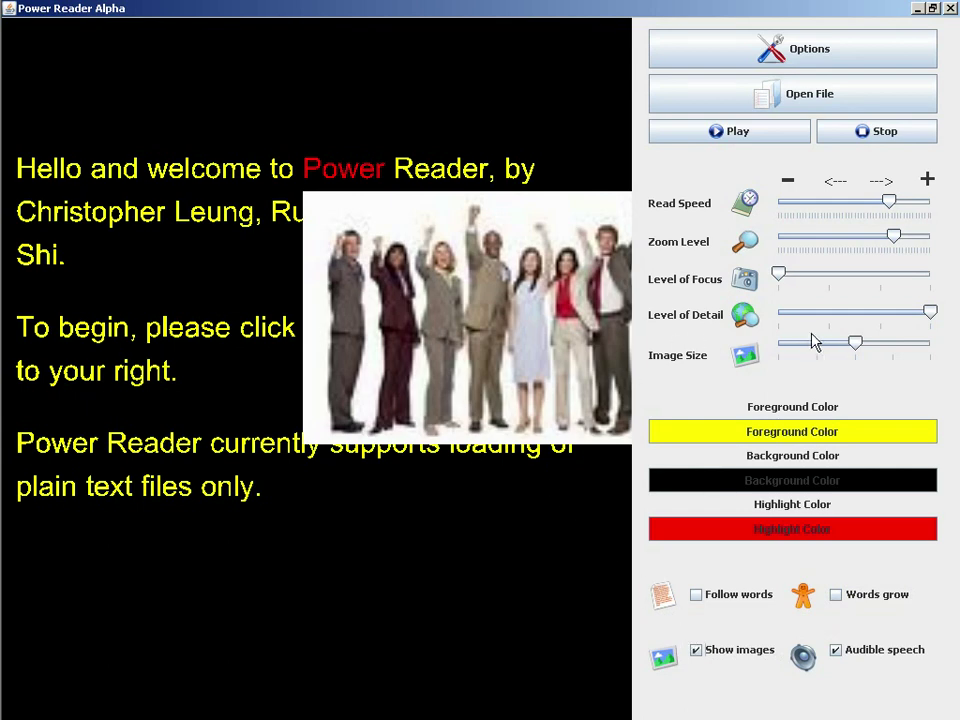
pyautogui.moveTo(857, 346); pyautogui.dragTo(836, 352)
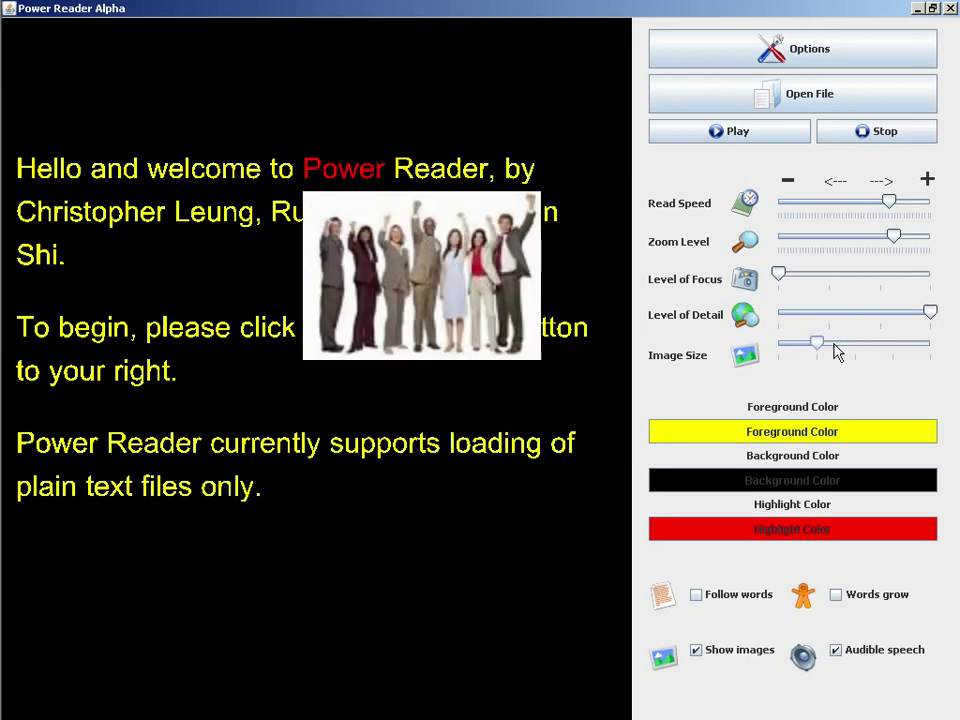
pyautogui.click(236, 185)
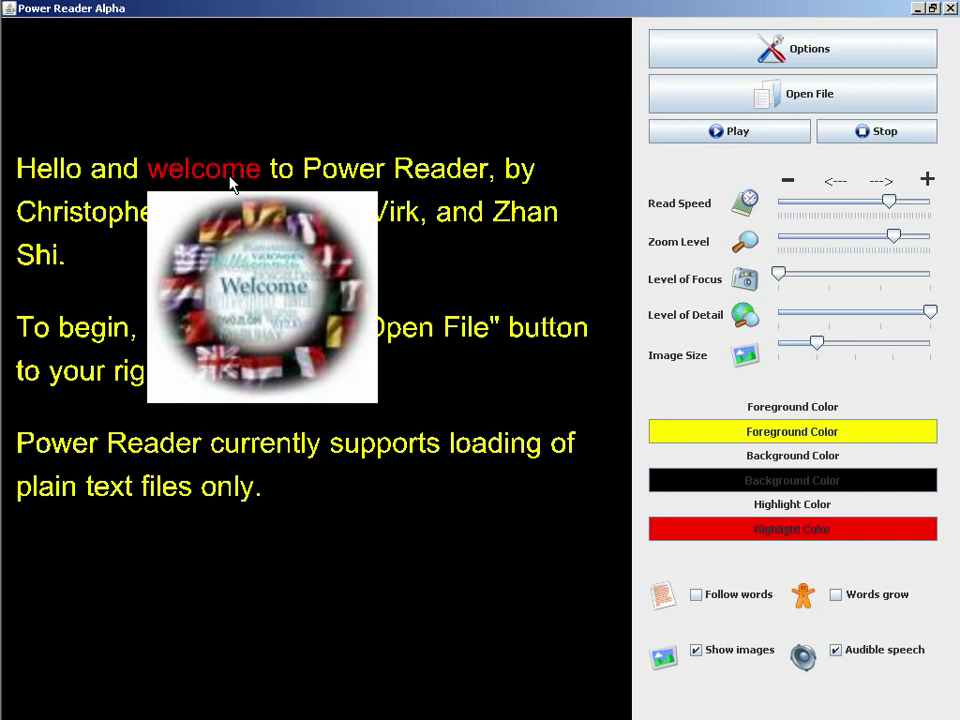
pyautogui.click(50, 165)
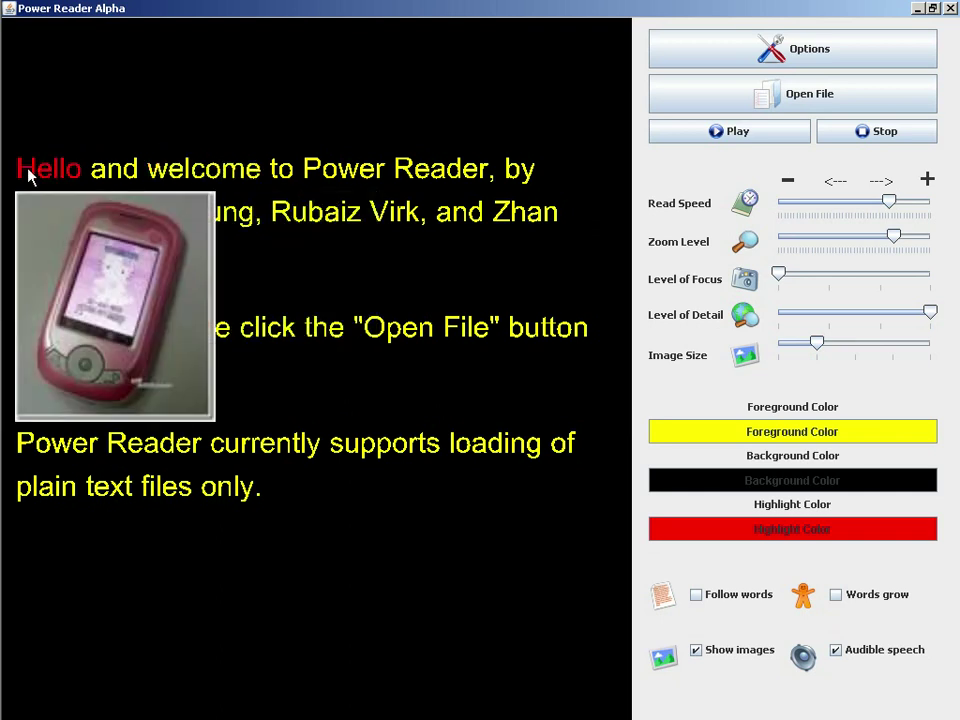
pyautogui.click(322, 170)
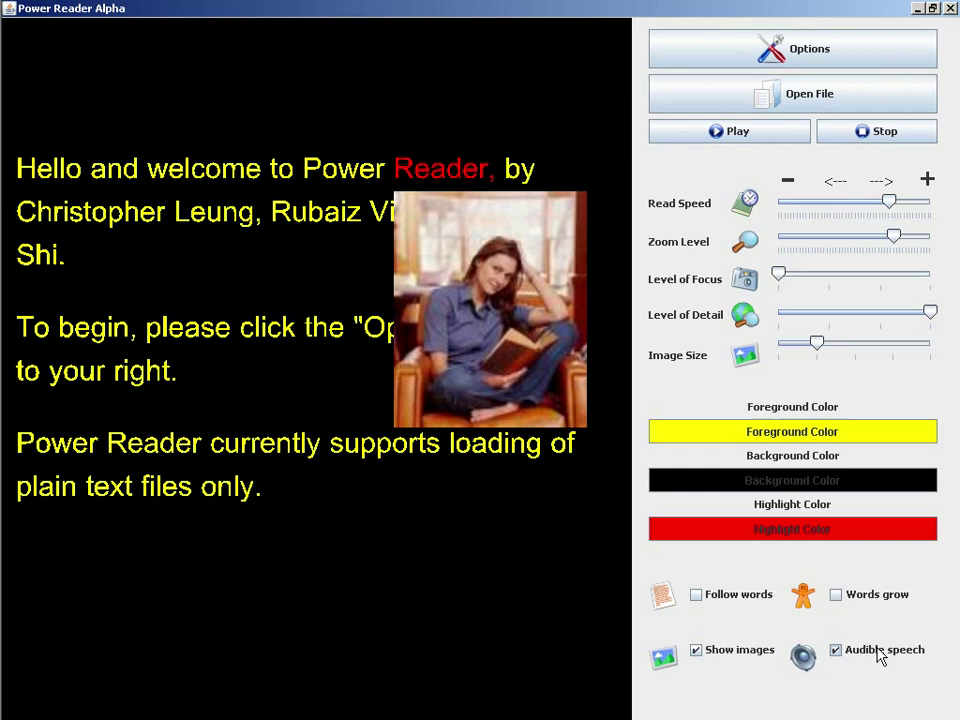
# Enable Follow words and Words grow, read from 'Hello', stop, then jump to 'welcome'
pyautogui.click(738, 598)
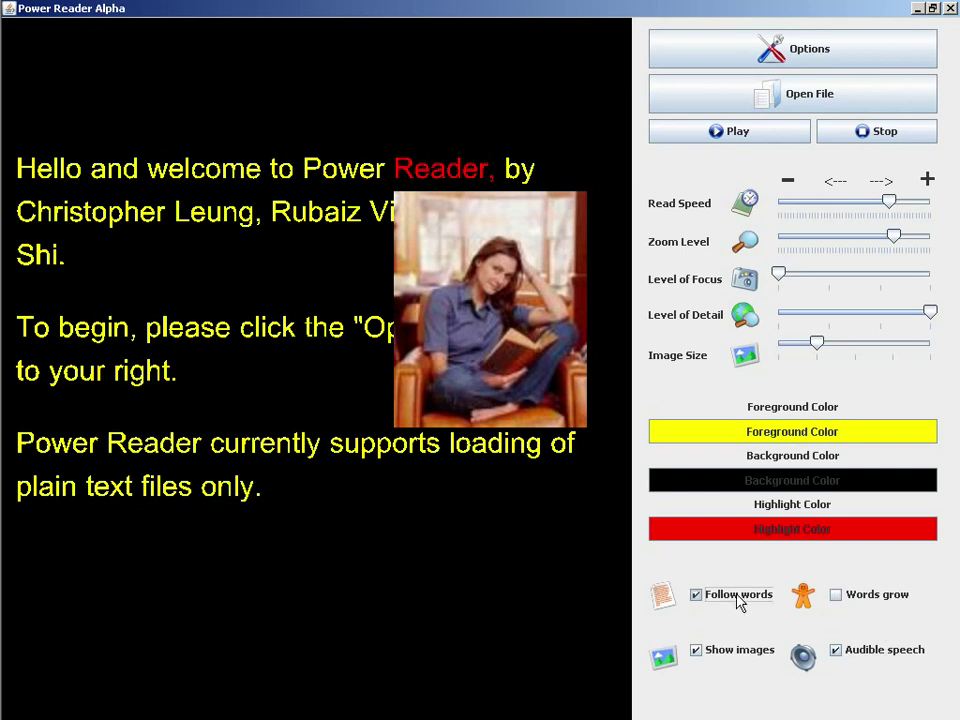
pyautogui.click(864, 600)
pyautogui.click(50, 175)
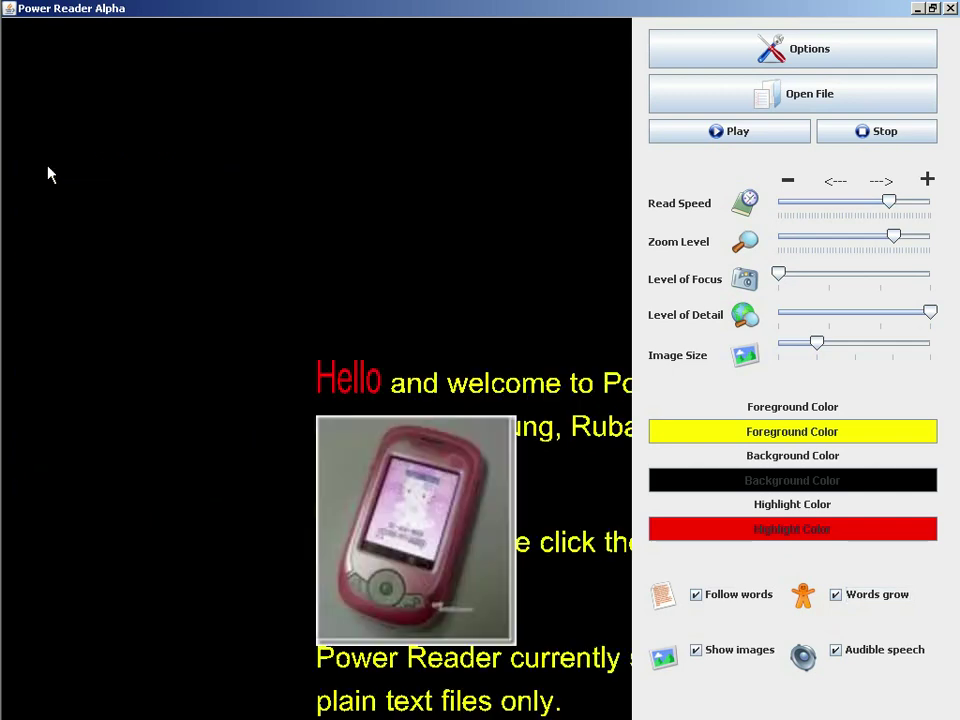
pyautogui.click(737, 136)
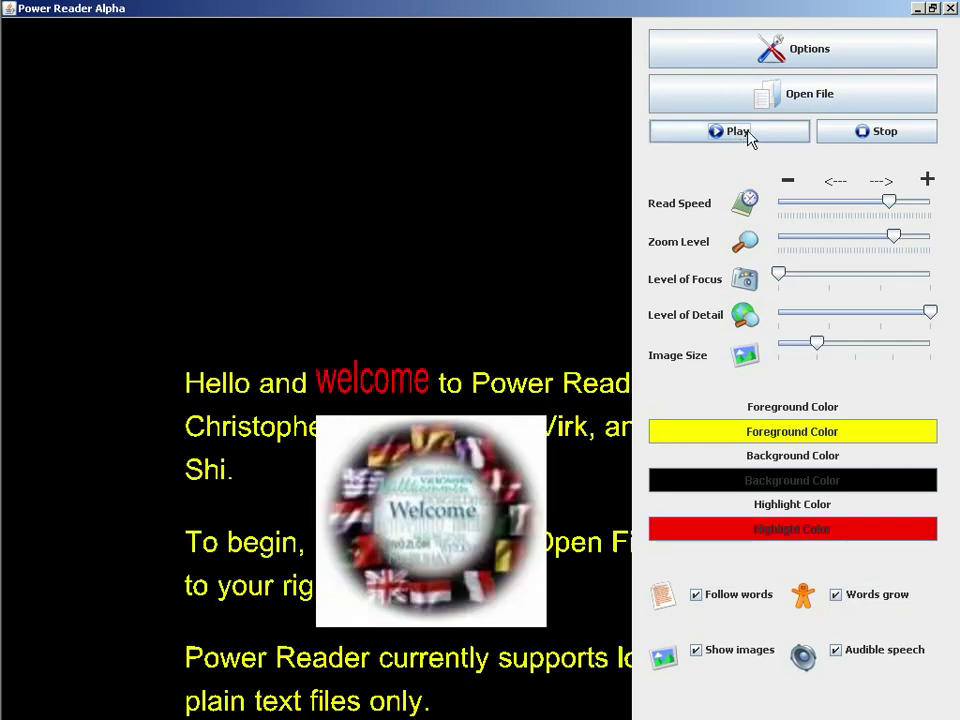
pyautogui.click(829, 135)
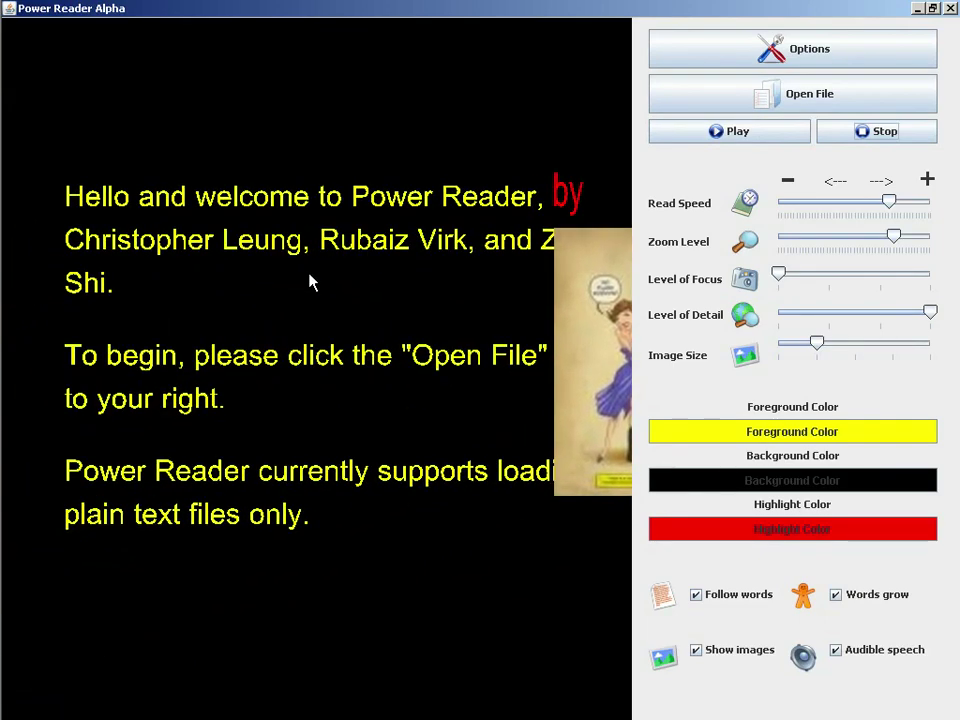
pyautogui.click(296, 203)
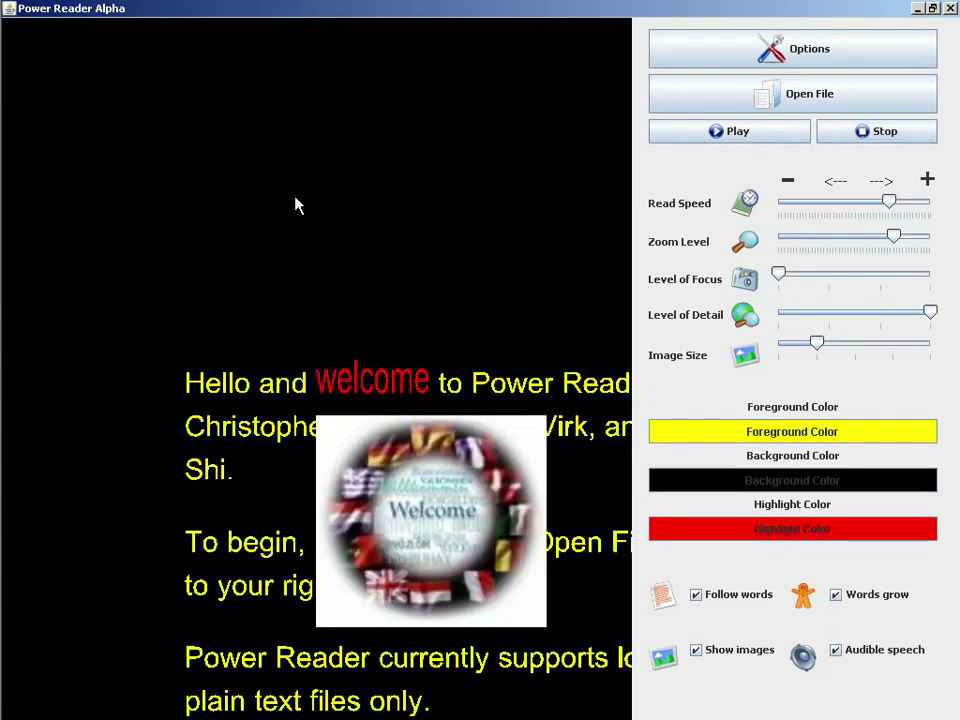
# Turn off Follow words, Show images and Words grow, then stop reading at 'Power'
pyautogui.click(724, 596)
pyautogui.click(740, 650)
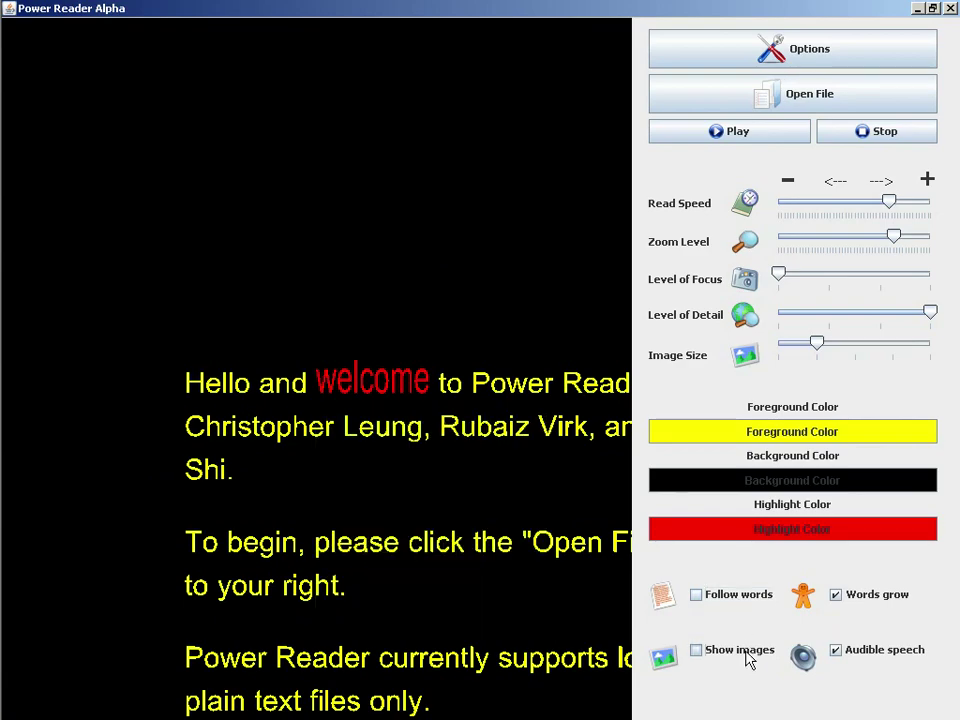
pyautogui.click(868, 603)
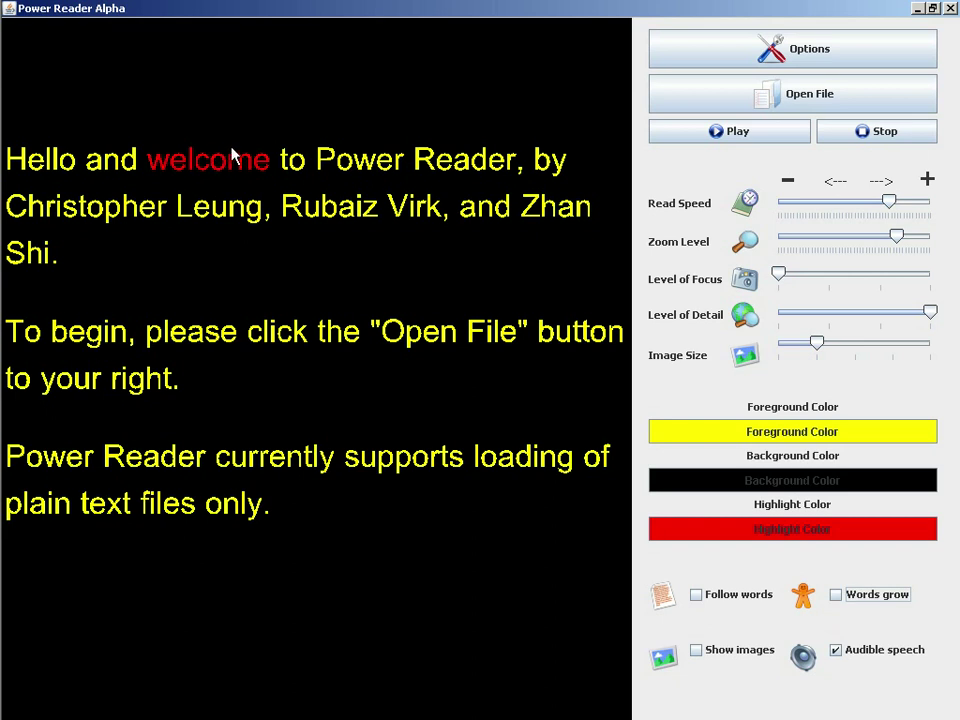
pyautogui.click(836, 137)
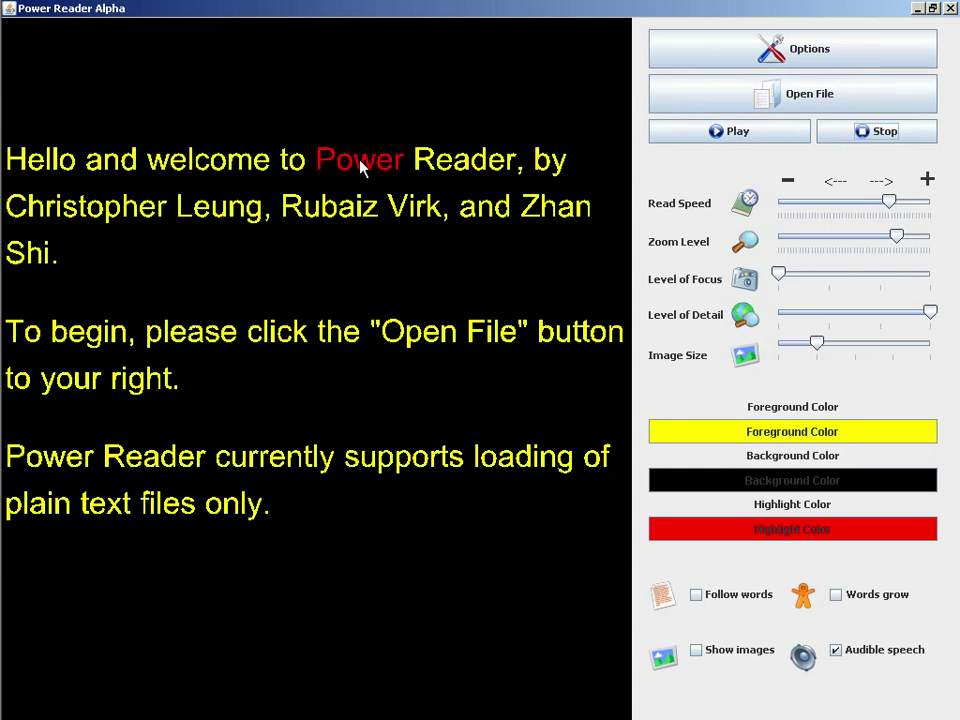
pyautogui.click(837, 137)
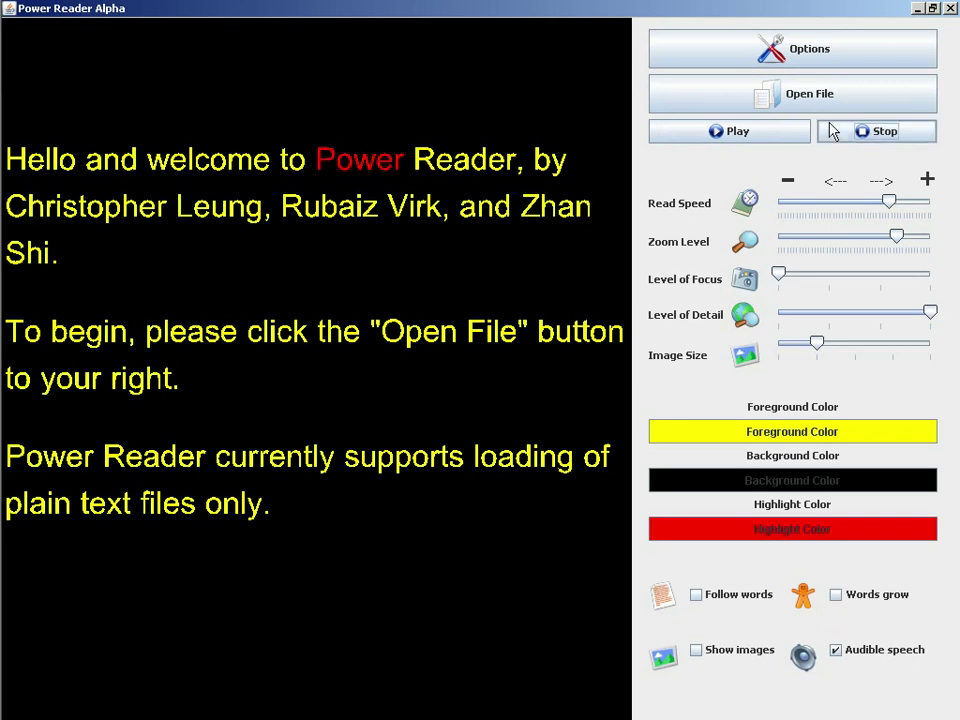
# Load test.txt into the reader
pyautogui.click(795, 99)
pyautogui.click(412, 296)
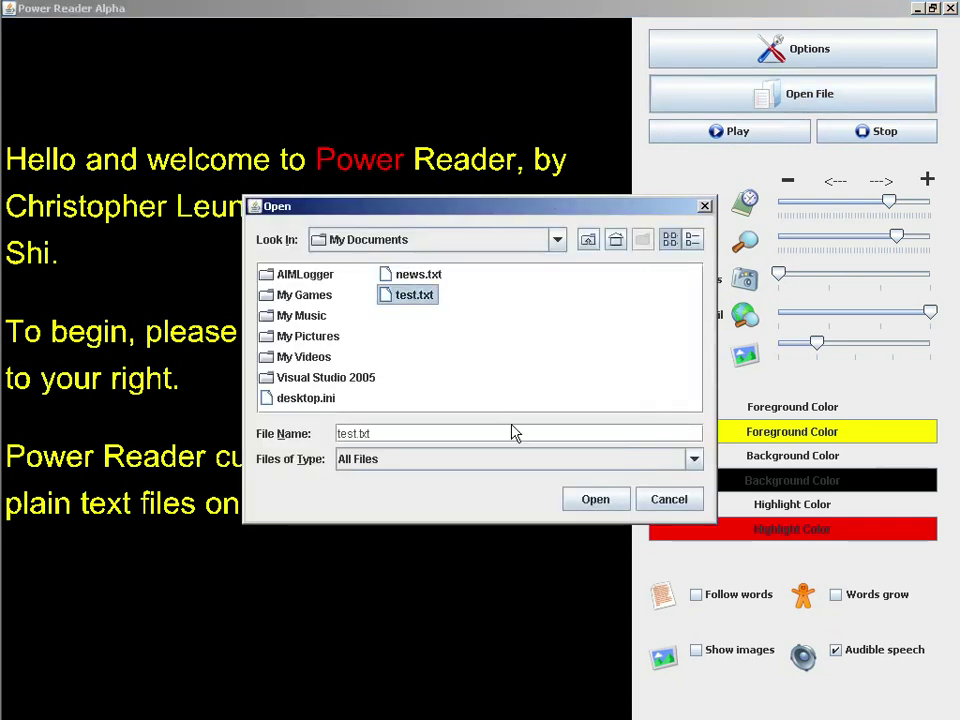
pyautogui.click(598, 505)
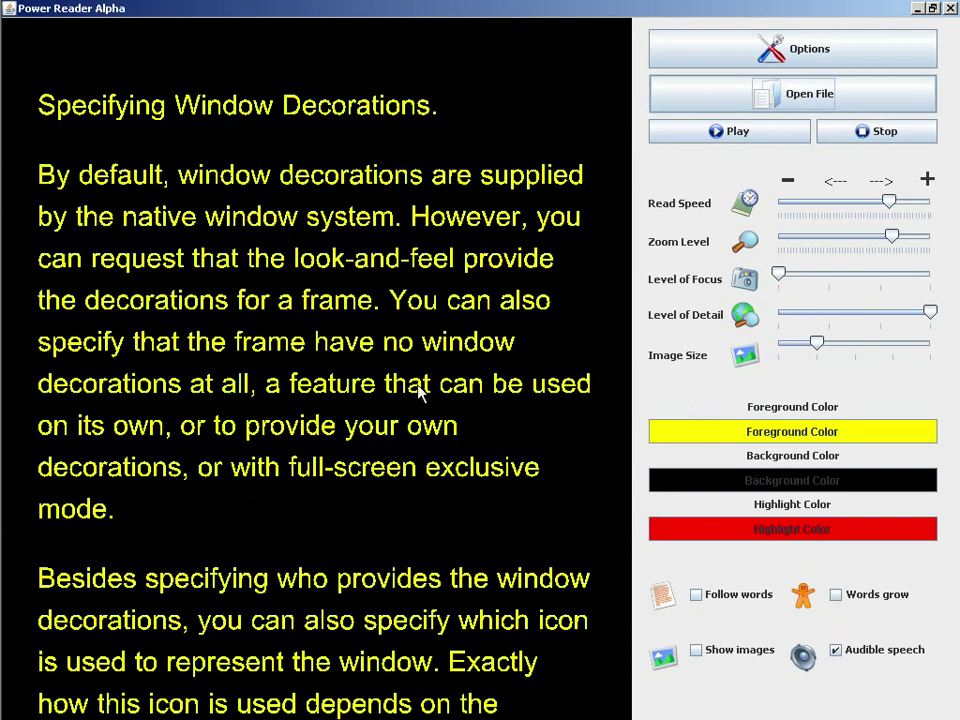
# Read the text aloud from 'frame.' with a slightly faster Read Speed, stopping at 'frame'
pyautogui.click(126, 183)
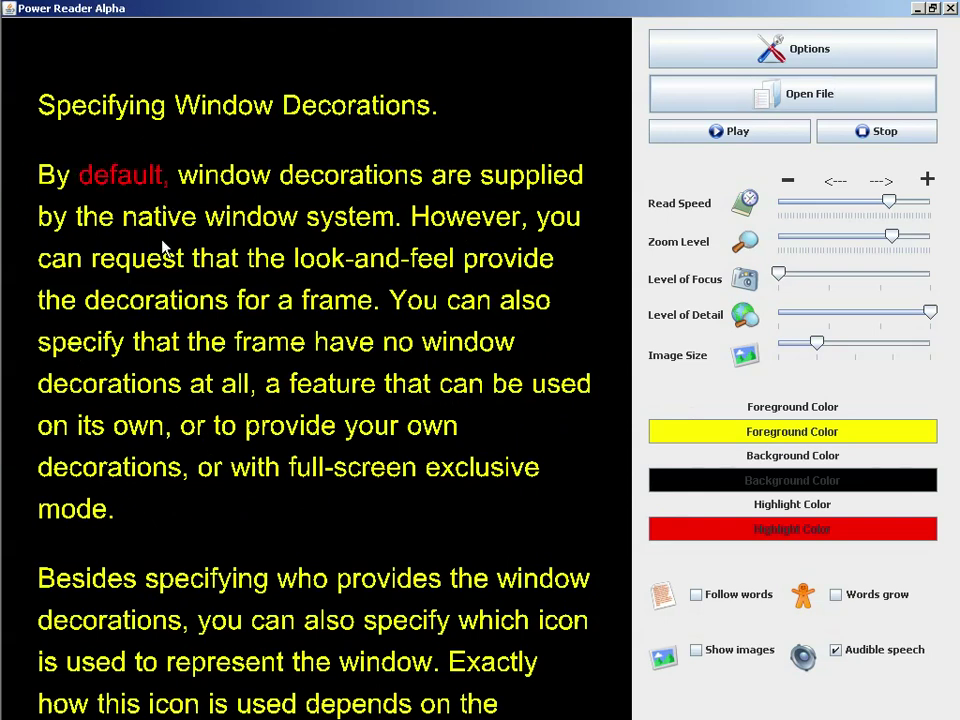
pyautogui.click(345, 302)
pyautogui.click(779, 134)
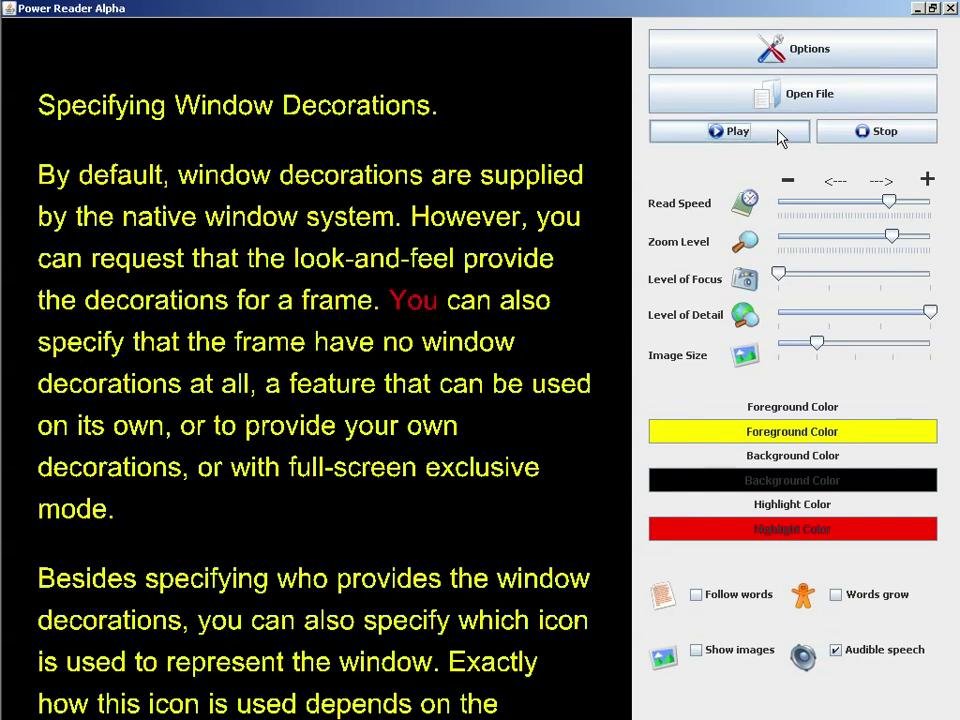
pyautogui.moveTo(889, 200)
pyautogui.mouseDown()
pyautogui.moveTo(915, 205)
pyautogui.moveTo(889, 204)
pyautogui.mouseUp()
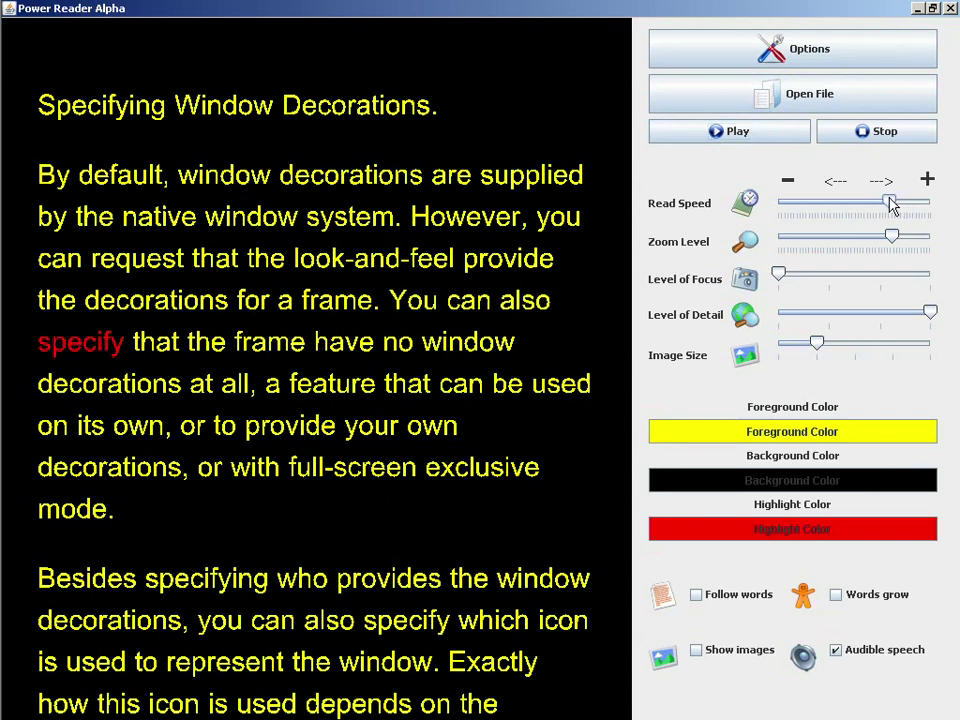
pyautogui.click(825, 131)
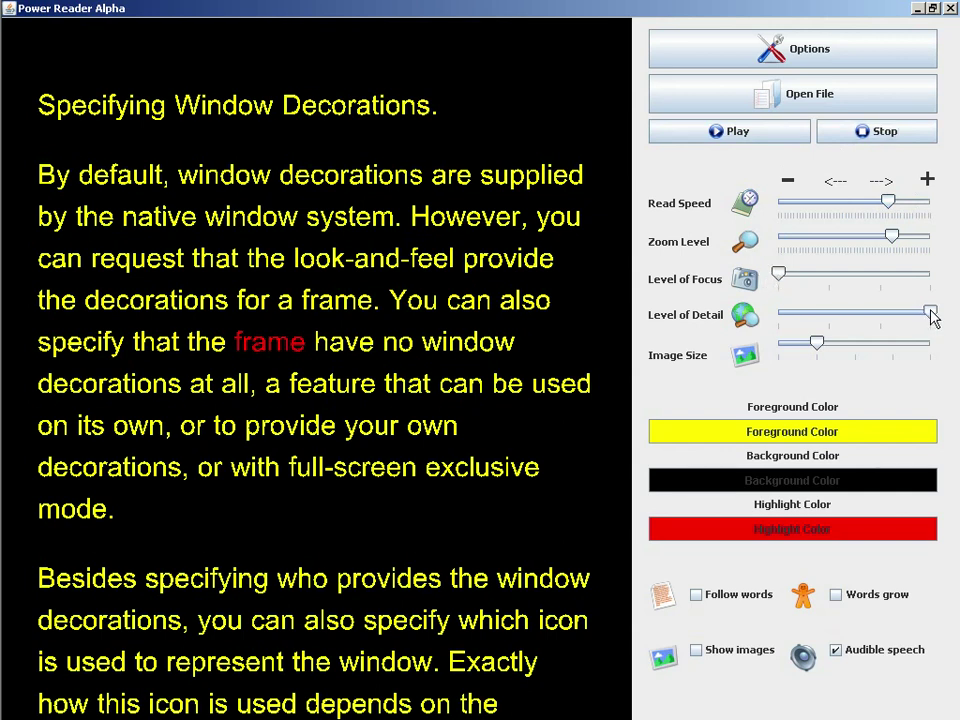
# Lower the Level of Detail to show less text and resume reading aloud
pyautogui.moveTo(930, 316); pyautogui.dragTo(748, 316)
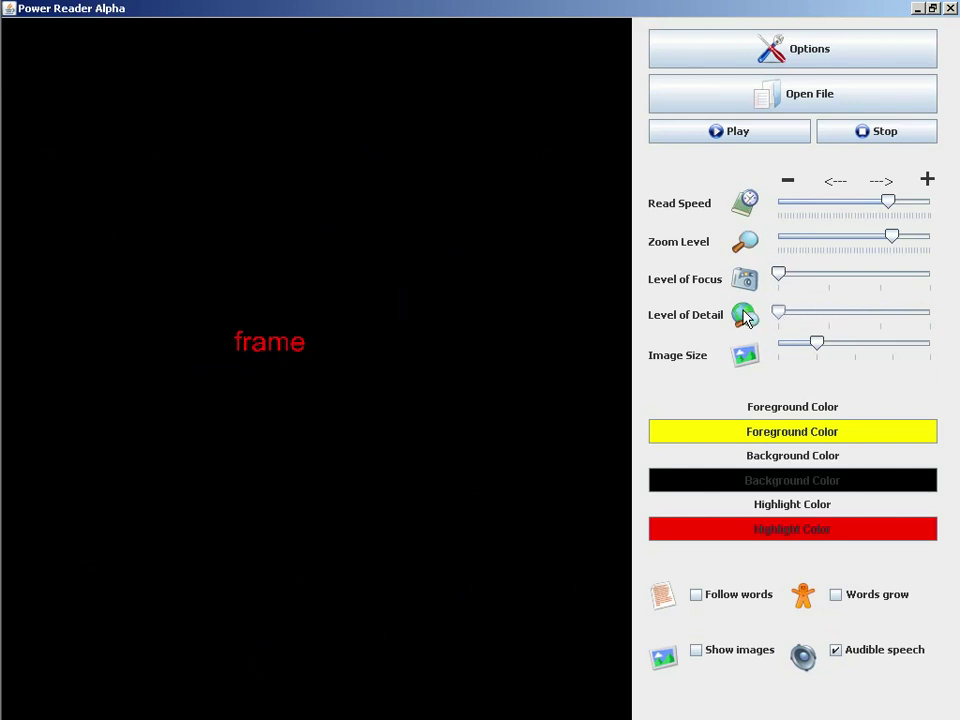
pyautogui.click(752, 138)
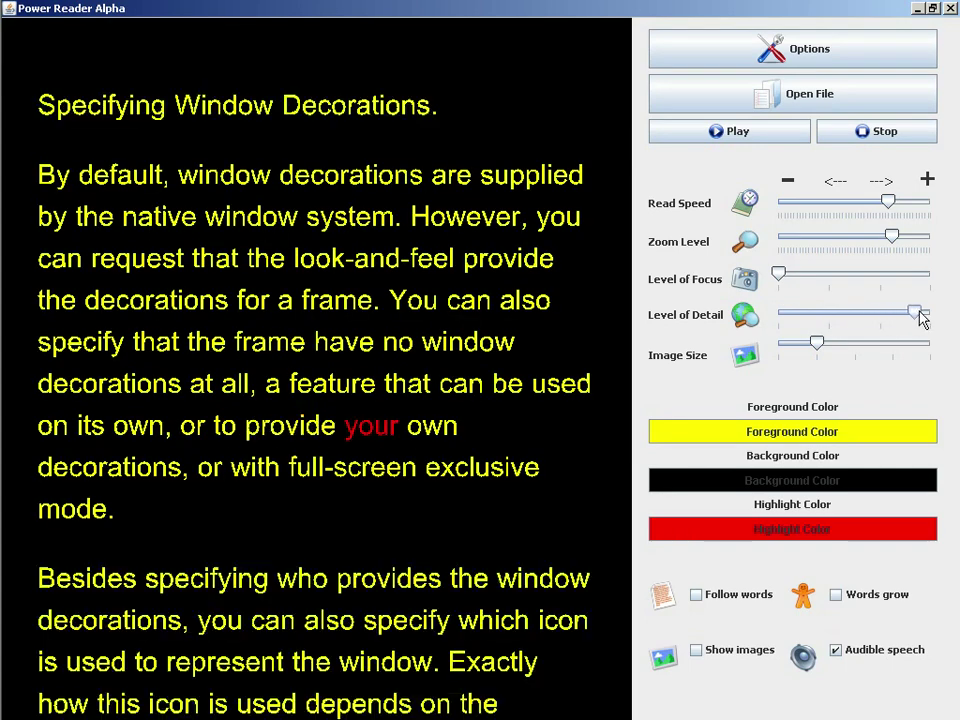
# Stop at 'decorations,', widen the highlight to a sentence, and read from the 'By default' sentence
pyautogui.click(866, 133)
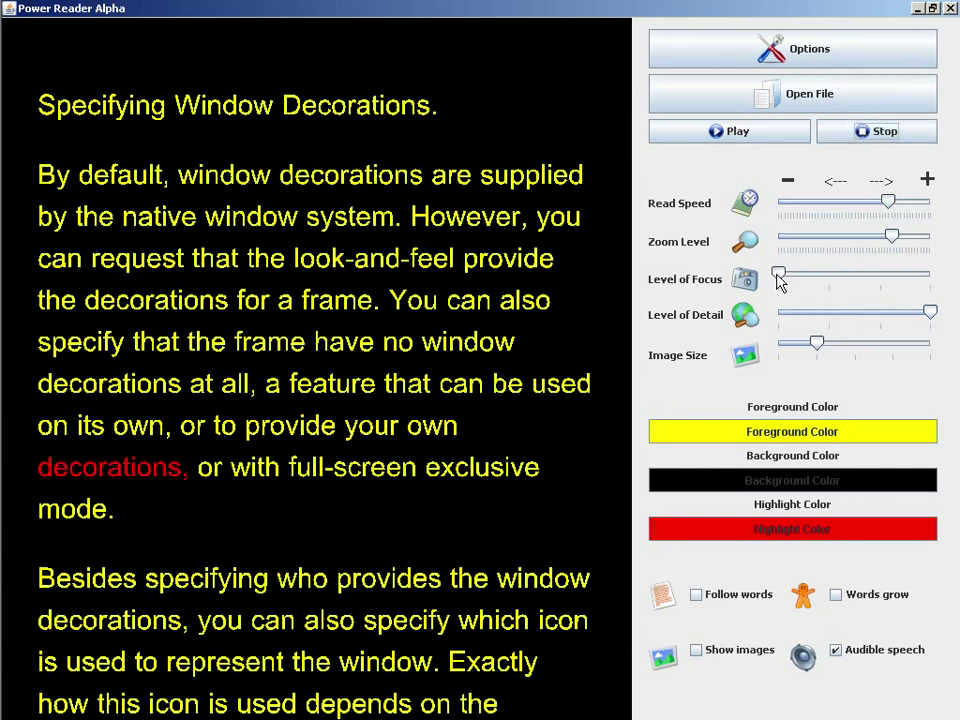
pyautogui.moveTo(781, 282); pyautogui.dragTo(838, 283)
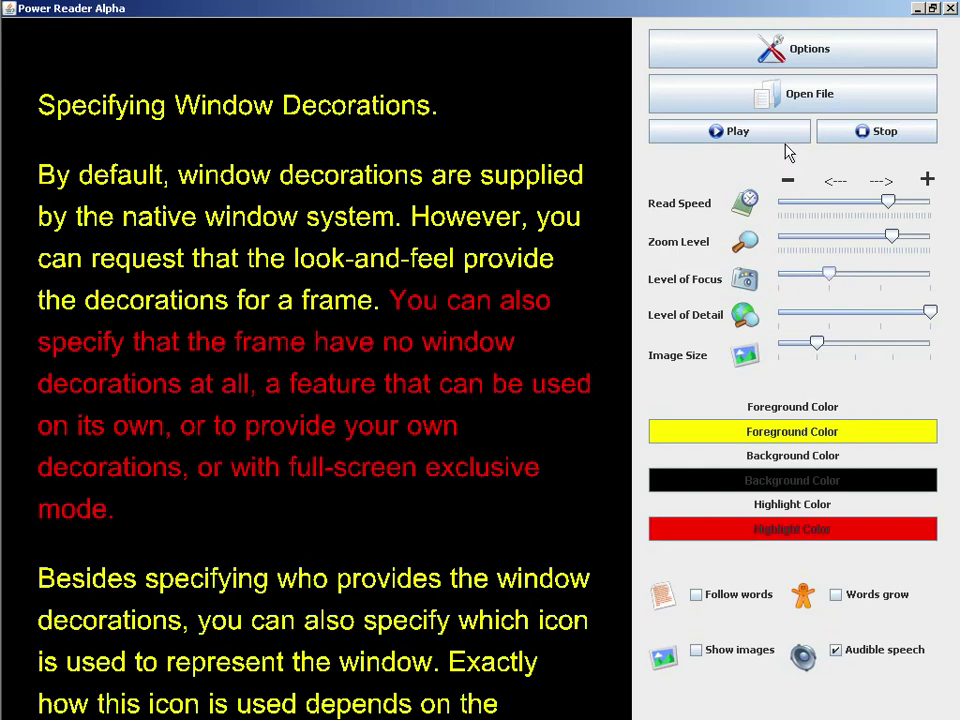
pyautogui.click(474, 226)
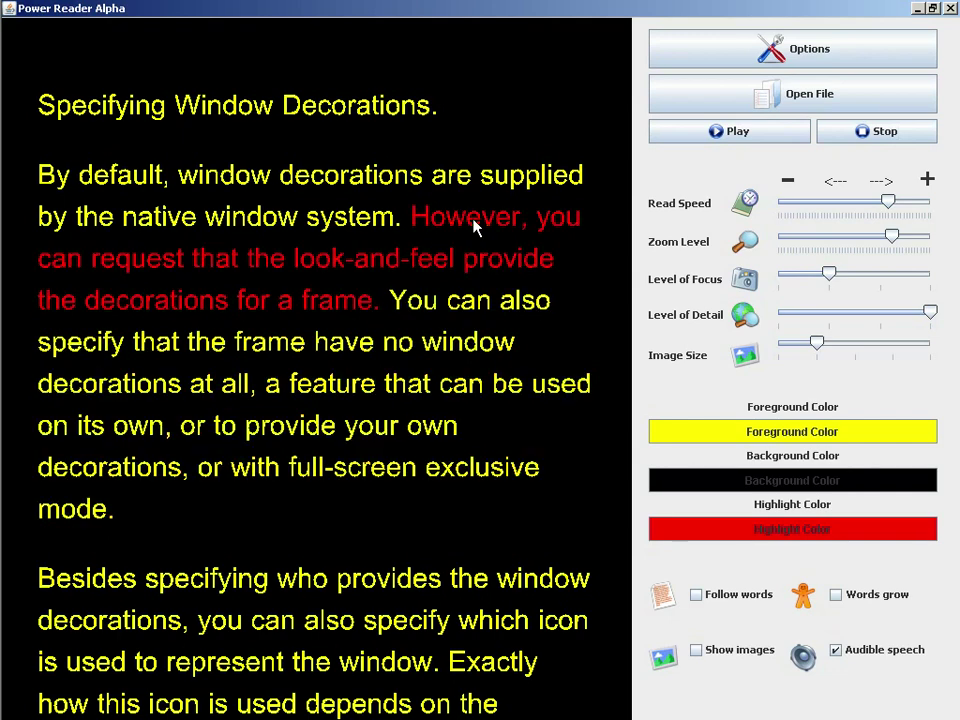
pyautogui.click(322, 179)
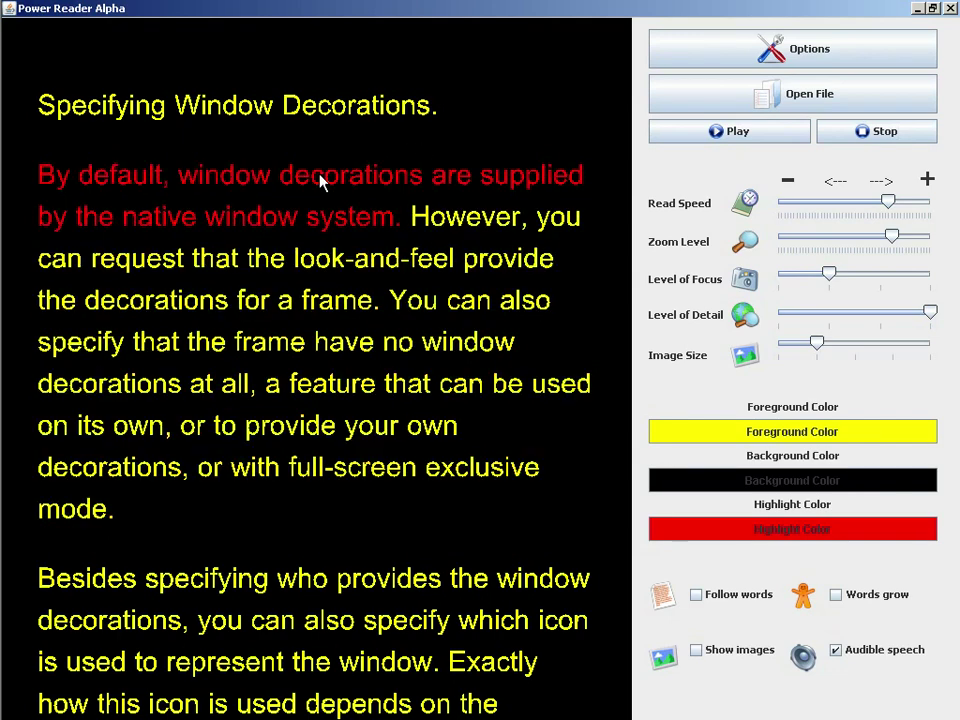
pyautogui.click(840, 136)
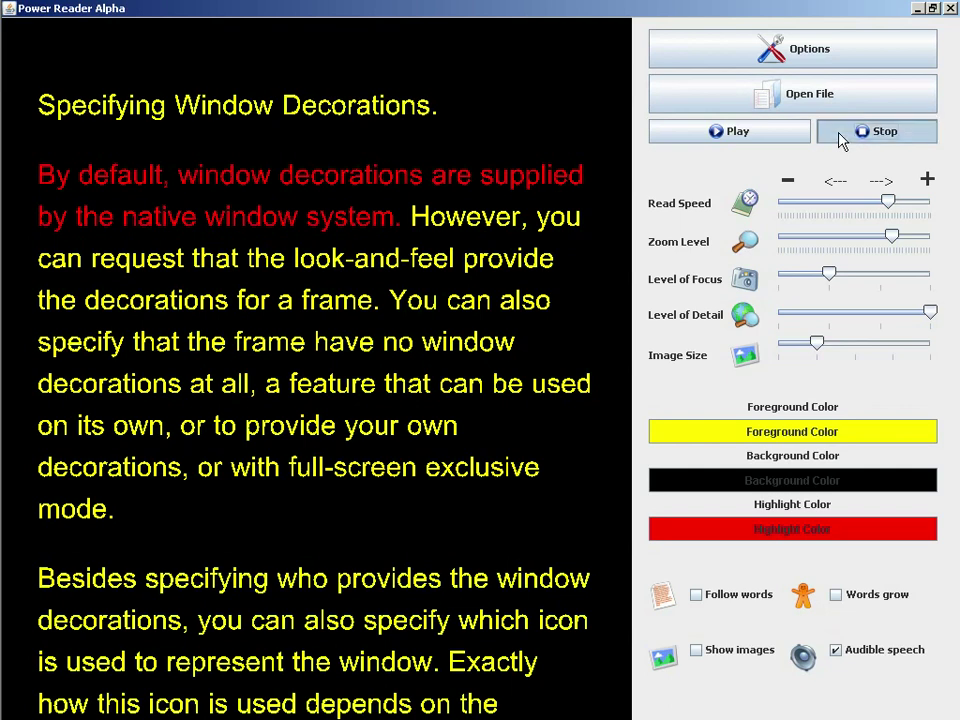
# Widen the focus to the whole paragraph, stop reading, and shrink the reading text
pyautogui.moveTo(829, 275); pyautogui.dragTo(853, 276)
pyautogui.click(838, 274)
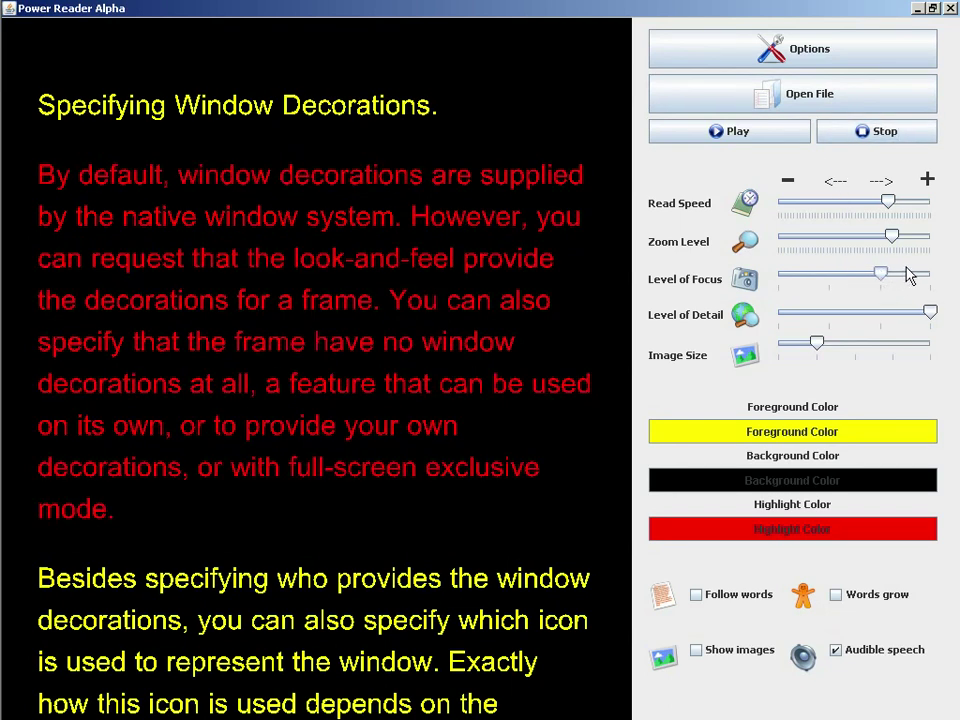
pyautogui.click(906, 275)
pyautogui.click(846, 131)
pyautogui.scroll(-1, 548, 295)
pyautogui.moveTo(891, 236); pyautogui.dragTo(841, 237)
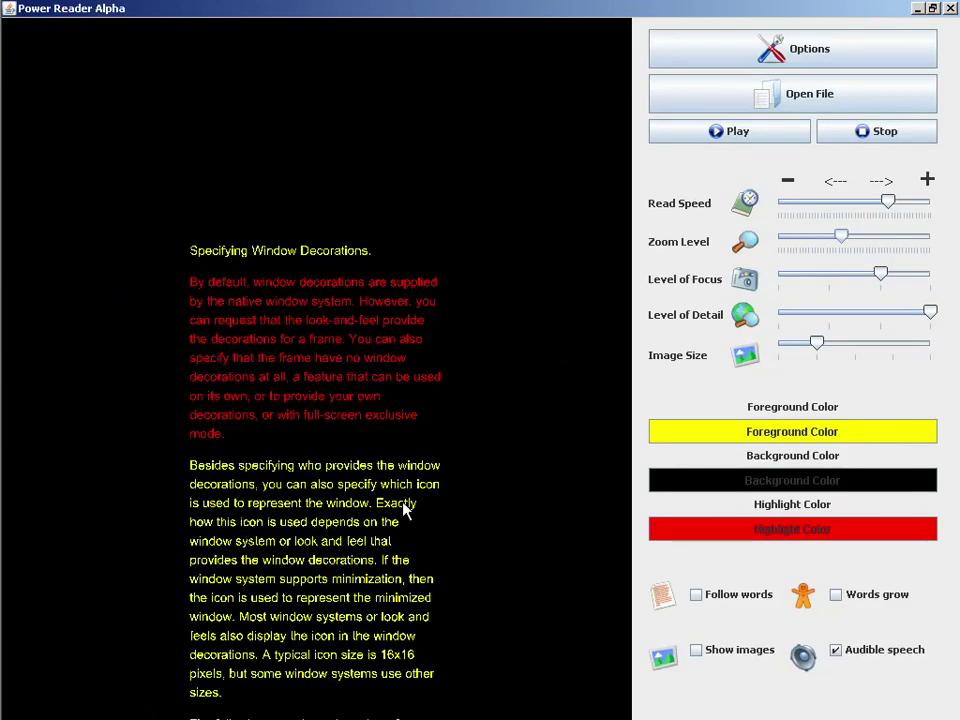
# Move to the second paragraph, widen focus to the whole text, then narrow it to one word
pyautogui.click(406, 510)
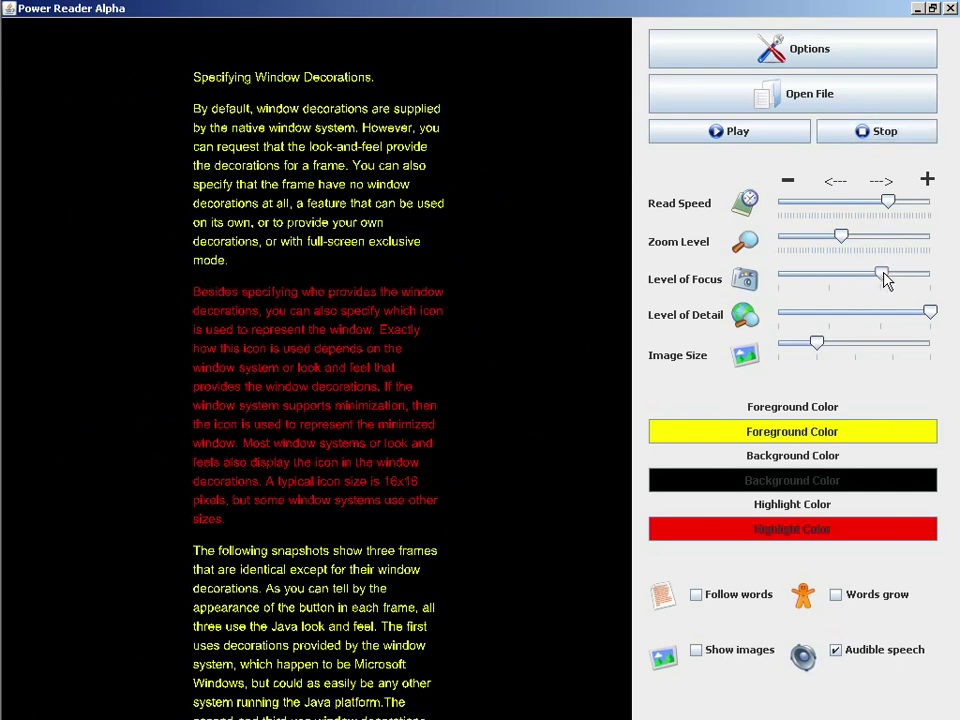
pyautogui.moveTo(884, 276); pyautogui.dragTo(931, 277)
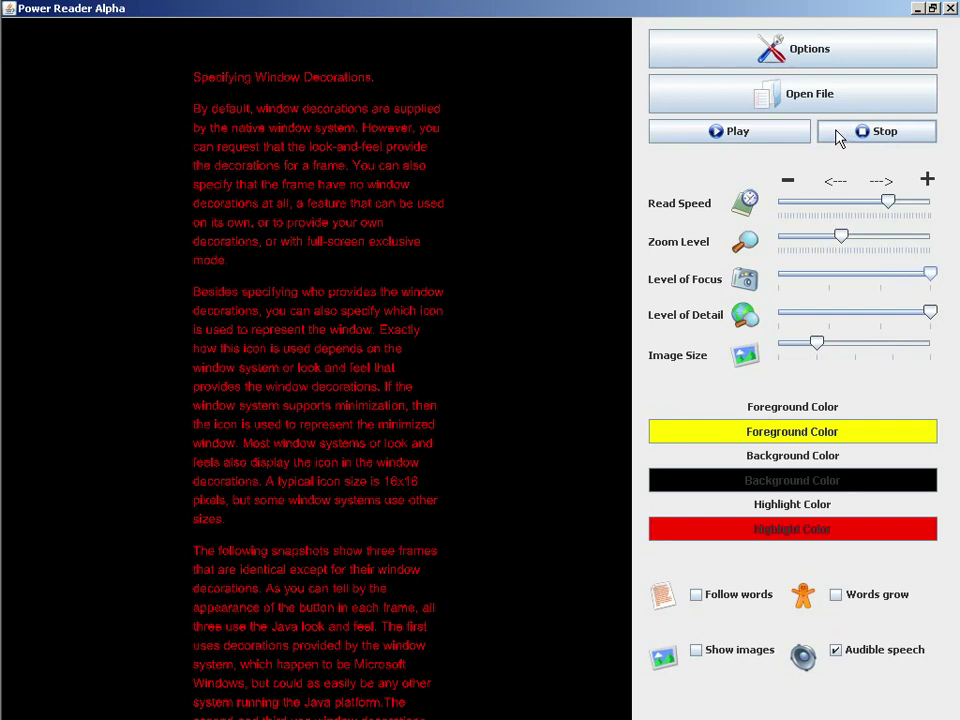
pyautogui.moveTo(928, 274); pyautogui.dragTo(790, 275)
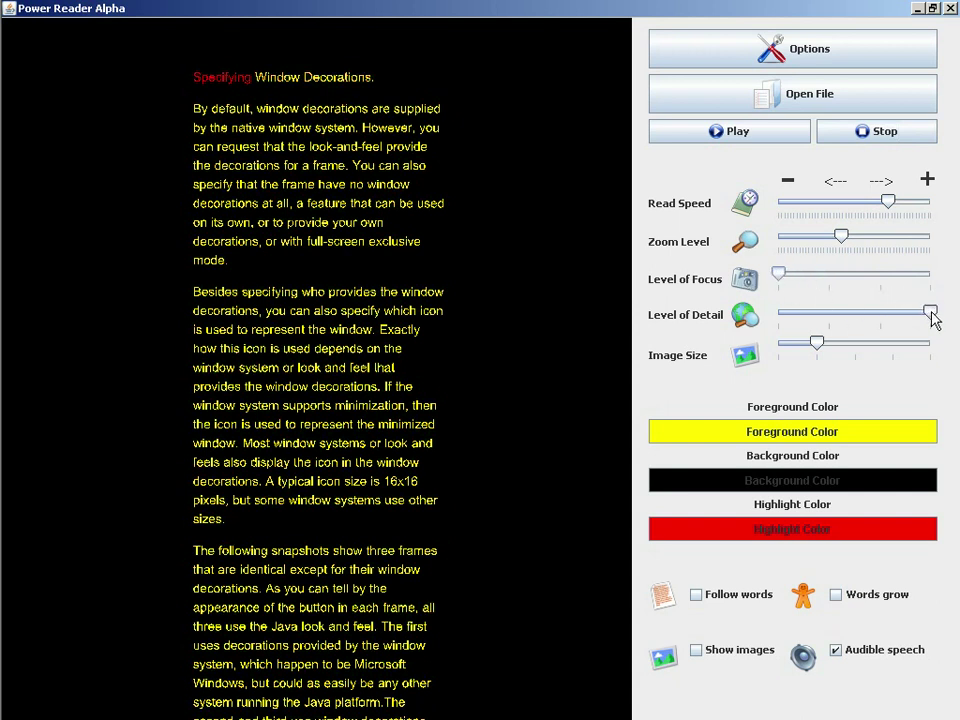
# Reduce detail to the focused word only, enable Follow words, and start reading aloud
pyautogui.moveTo(930, 312); pyautogui.dragTo(767, 315)
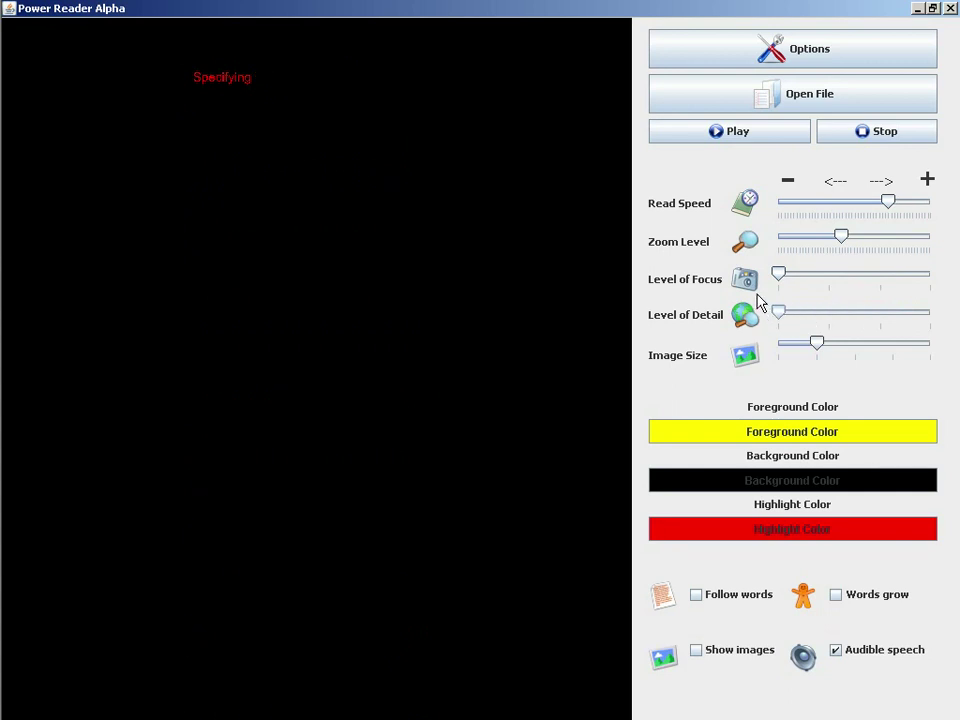
pyautogui.click(735, 598)
pyautogui.click(750, 135)
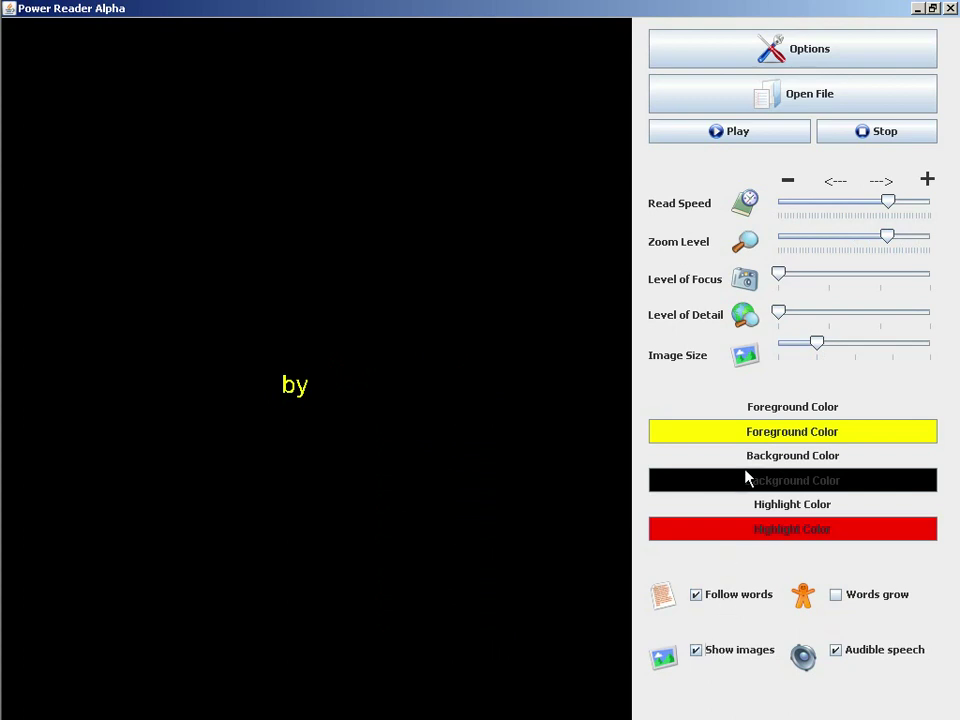
# Read on with word pictures, stop at 'request', then raise detail to the paragraph and turn pictures off
pyautogui.click(786, 140)
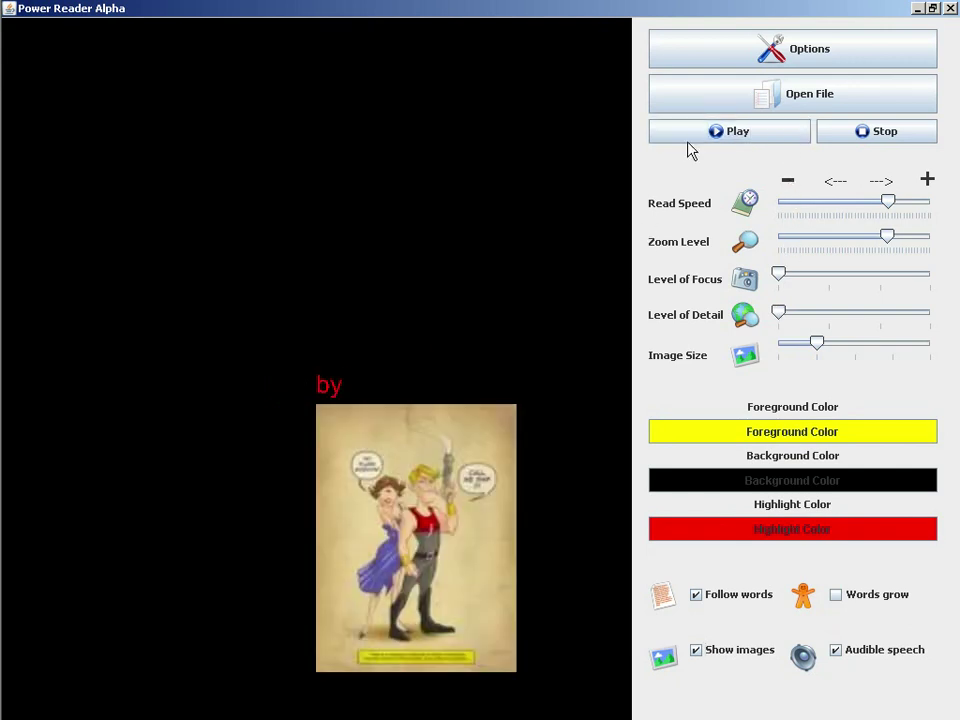
pyautogui.click(690, 143)
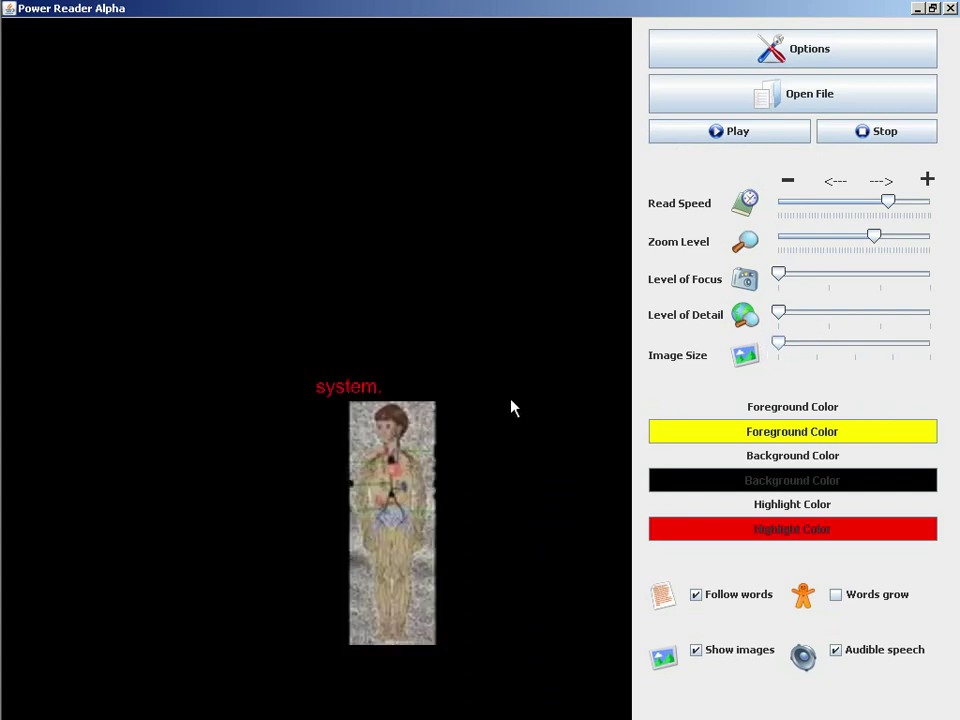
pyautogui.click(860, 135)
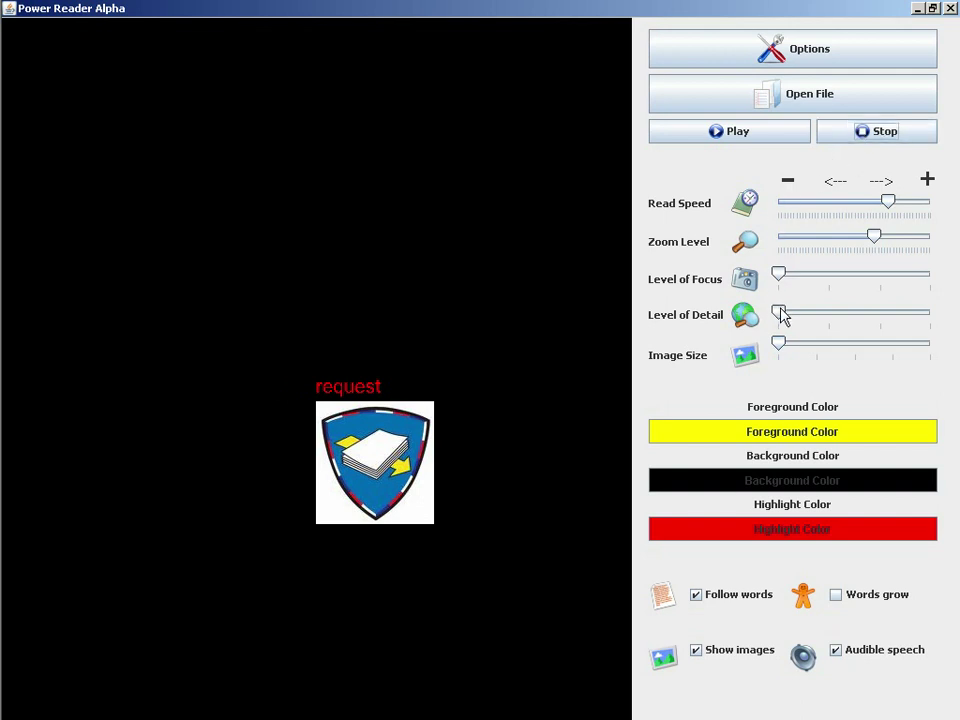
pyautogui.moveTo(780, 313); pyautogui.dragTo(880, 318)
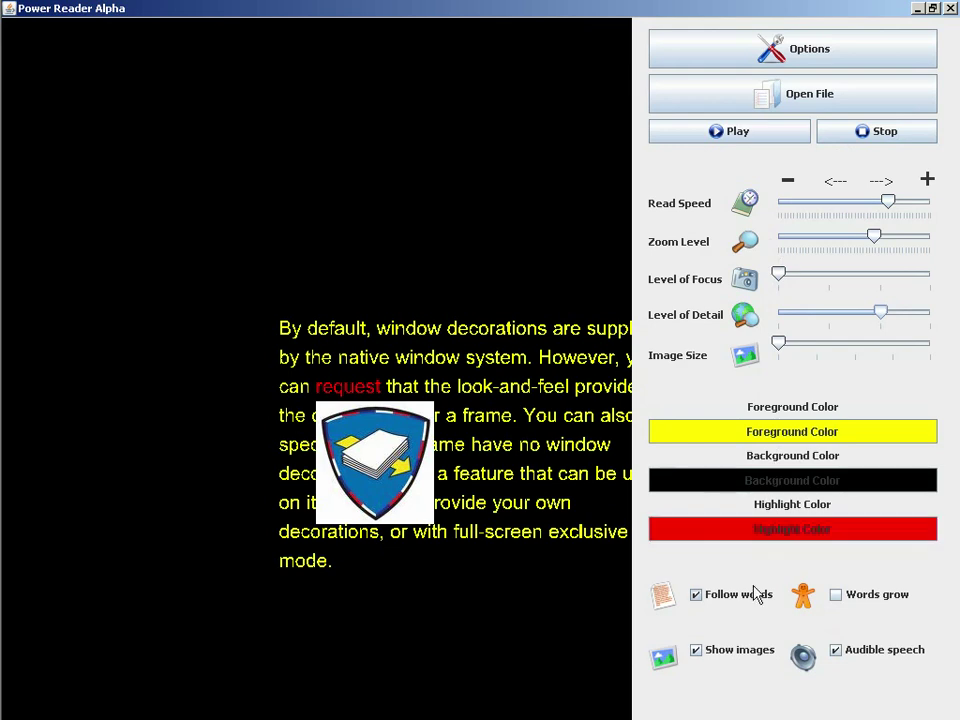
pyautogui.click(760, 660)
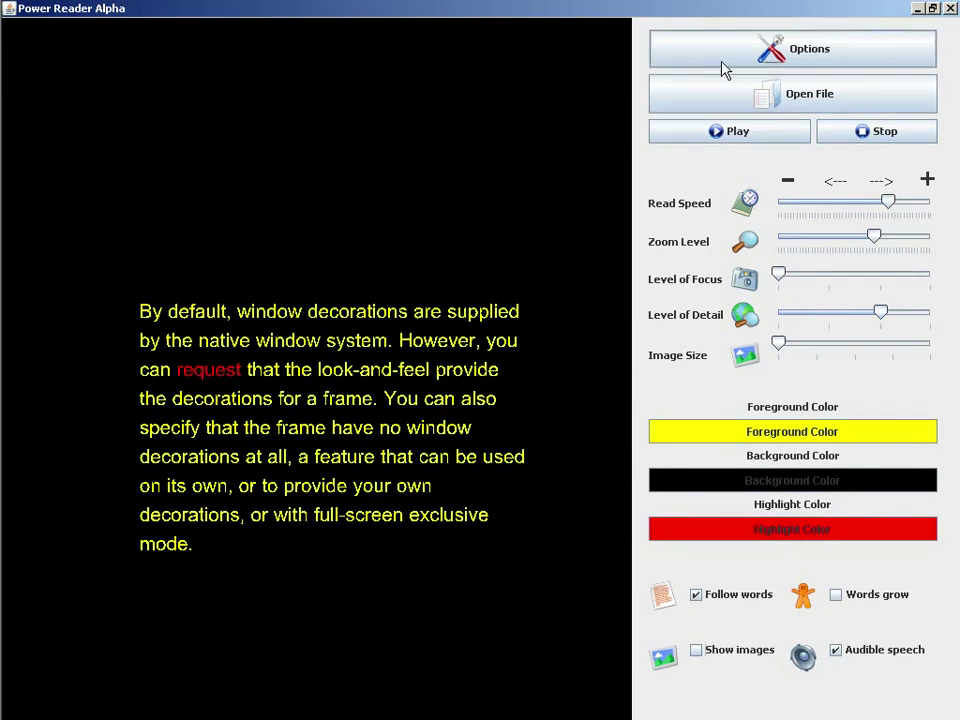
# Set the image source to Yahoo Images and turn Show images back on
pyautogui.click(735, 58)
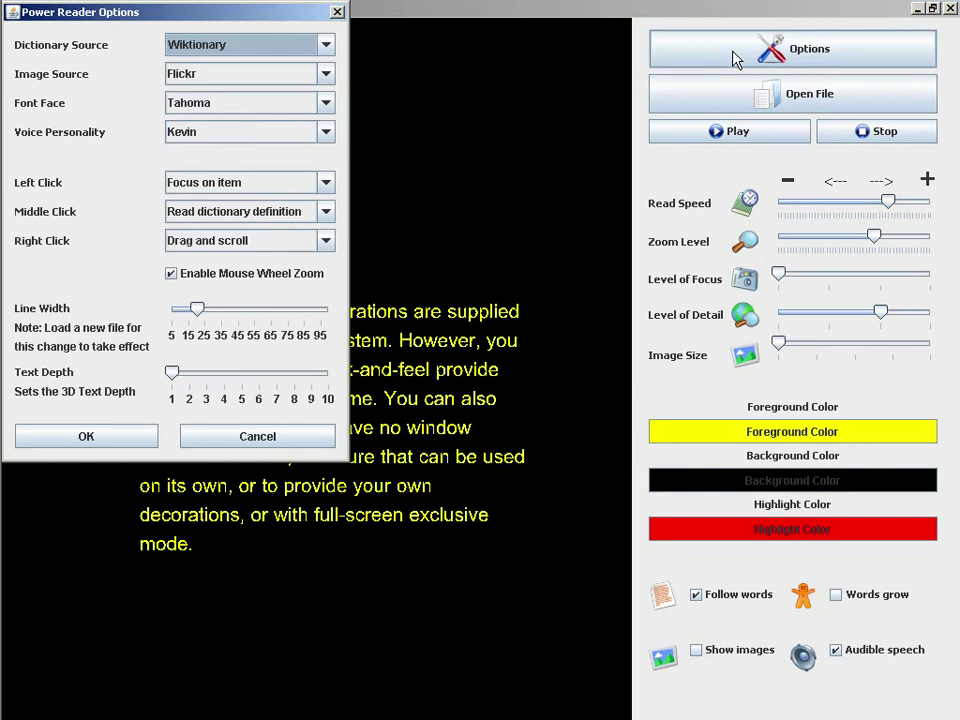
pyautogui.click(323, 79)
pyautogui.click(311, 129)
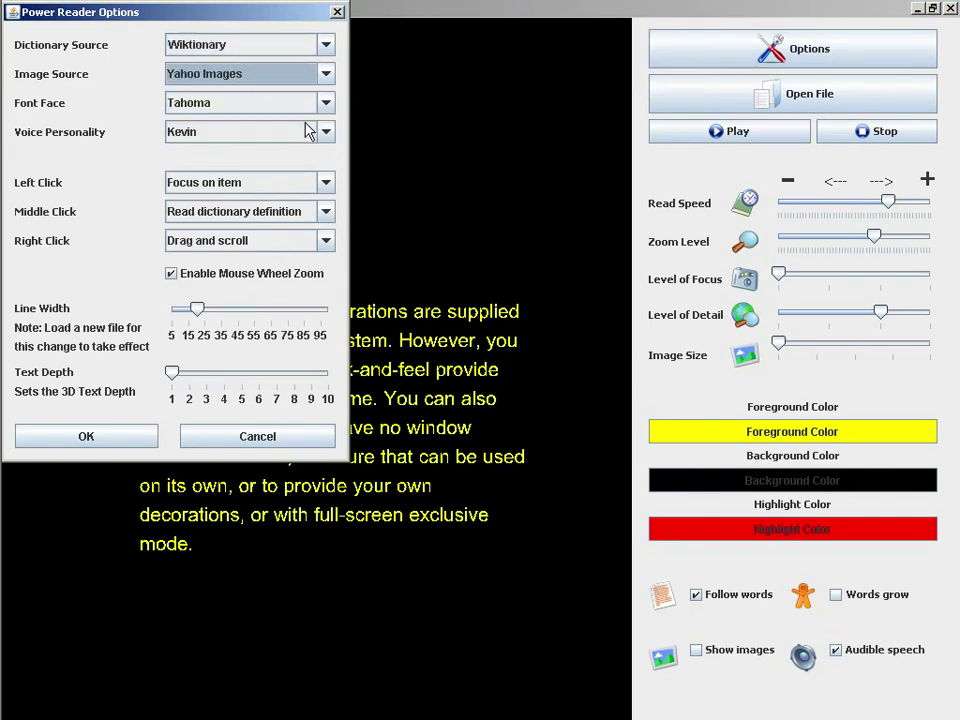
pyautogui.click(138, 440)
pyautogui.click(714, 655)
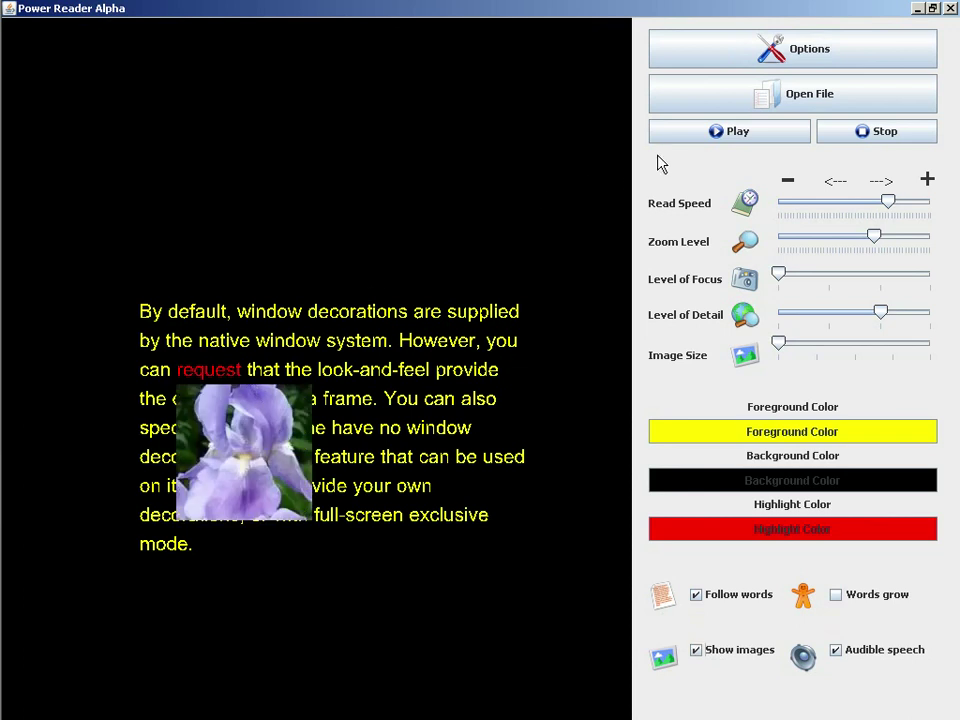
# Switch the image source to Flickr and turn off Follow words
pyautogui.click(785, 50)
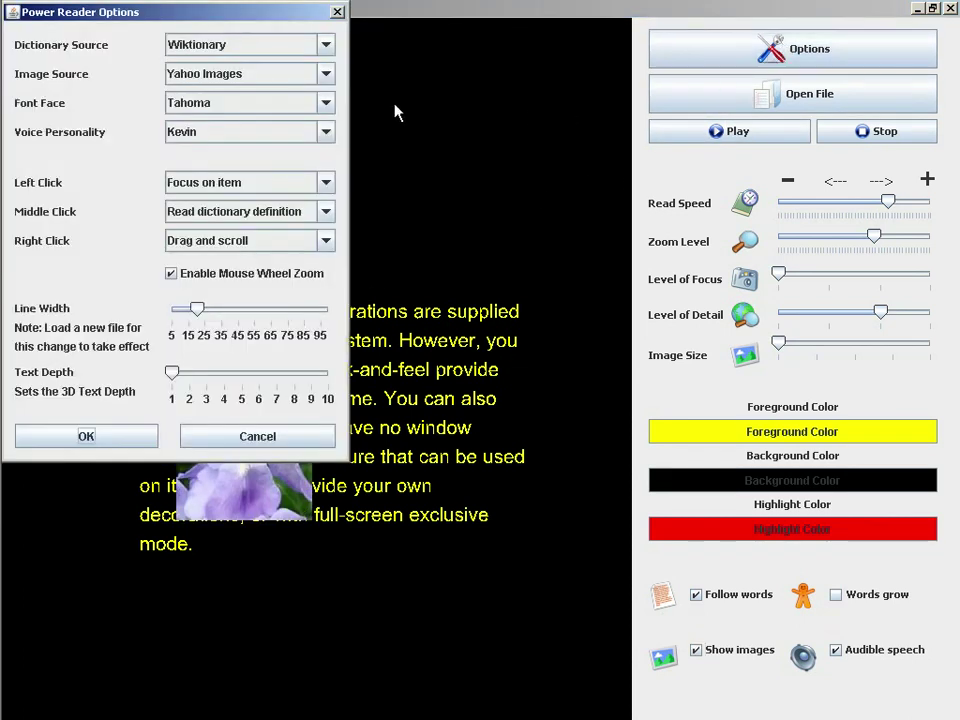
pyautogui.click(326, 75)
pyautogui.click(298, 97)
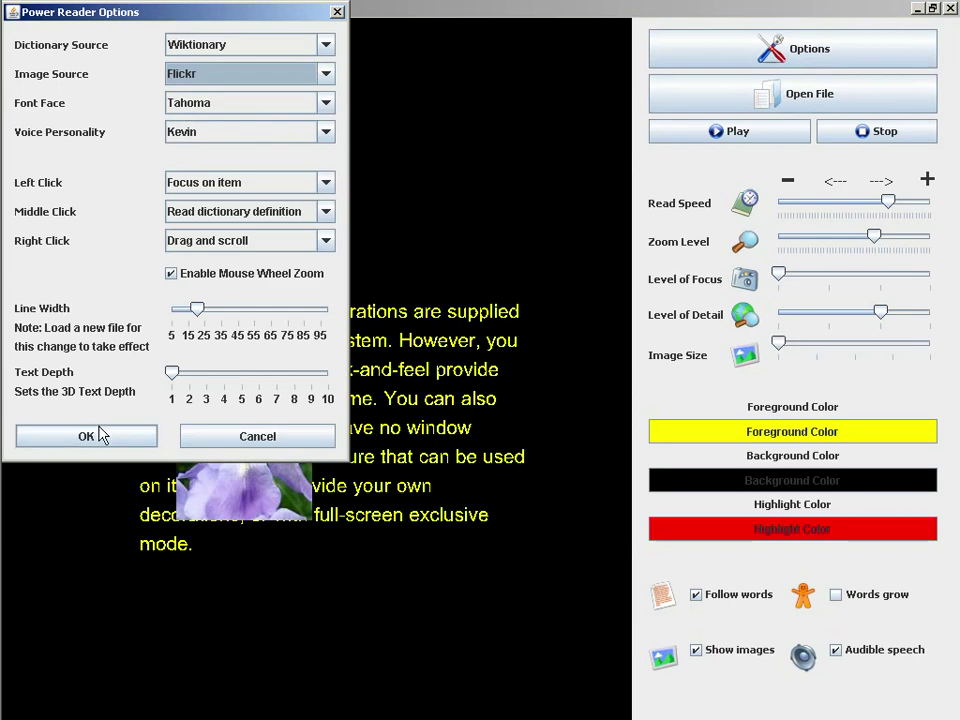
pyautogui.click(100, 435)
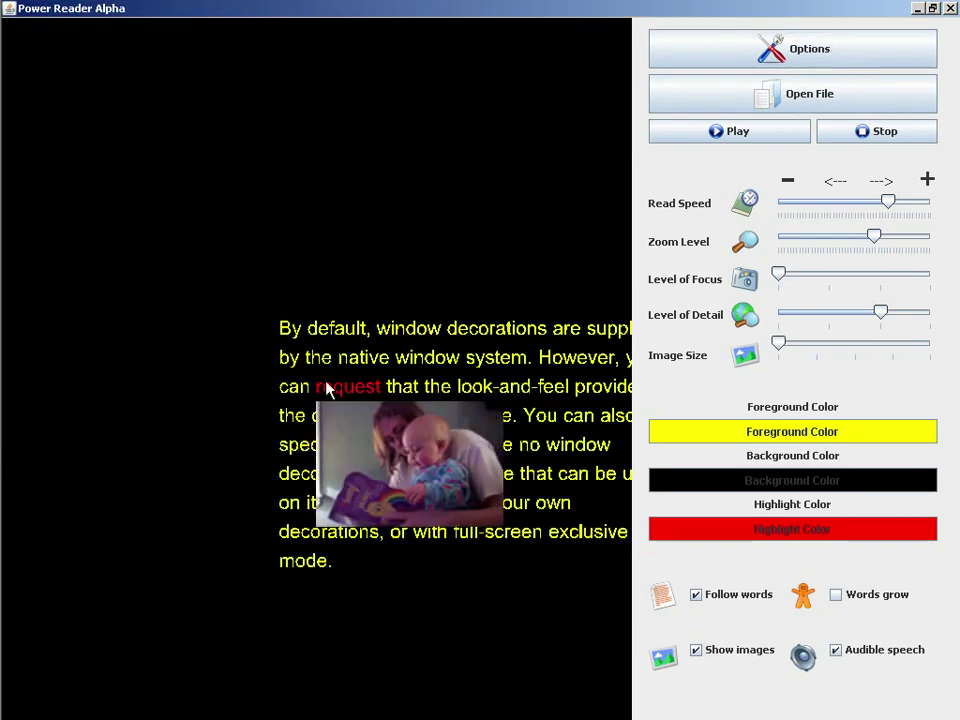
pyautogui.click(697, 595)
# Switch the image source to Google Images
pyautogui.click(788, 64)
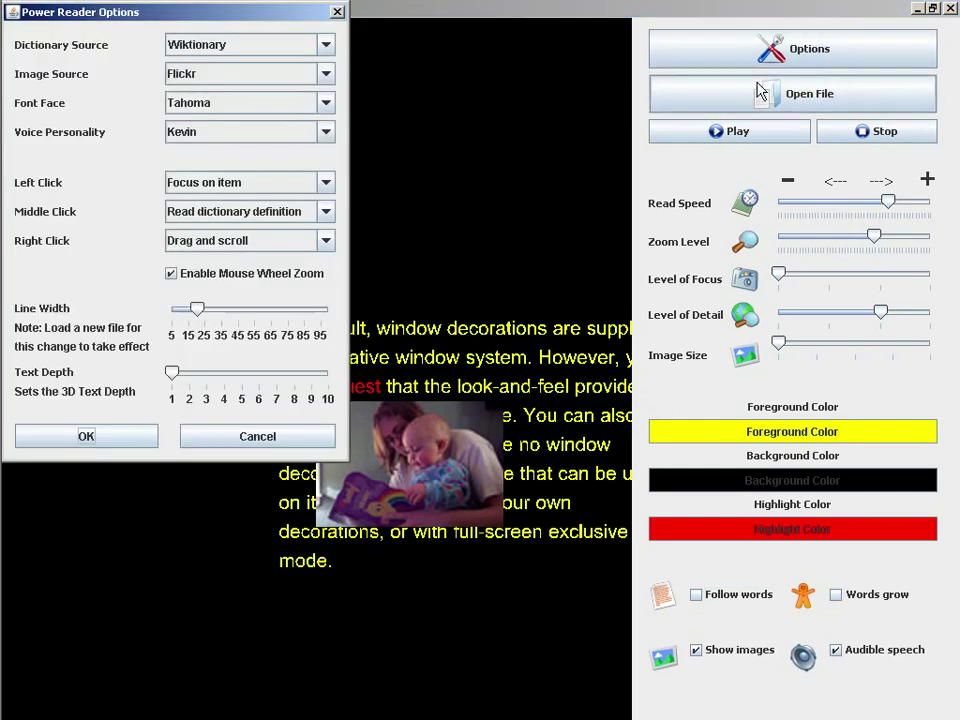
pyautogui.click(326, 75)
pyautogui.click(318, 109)
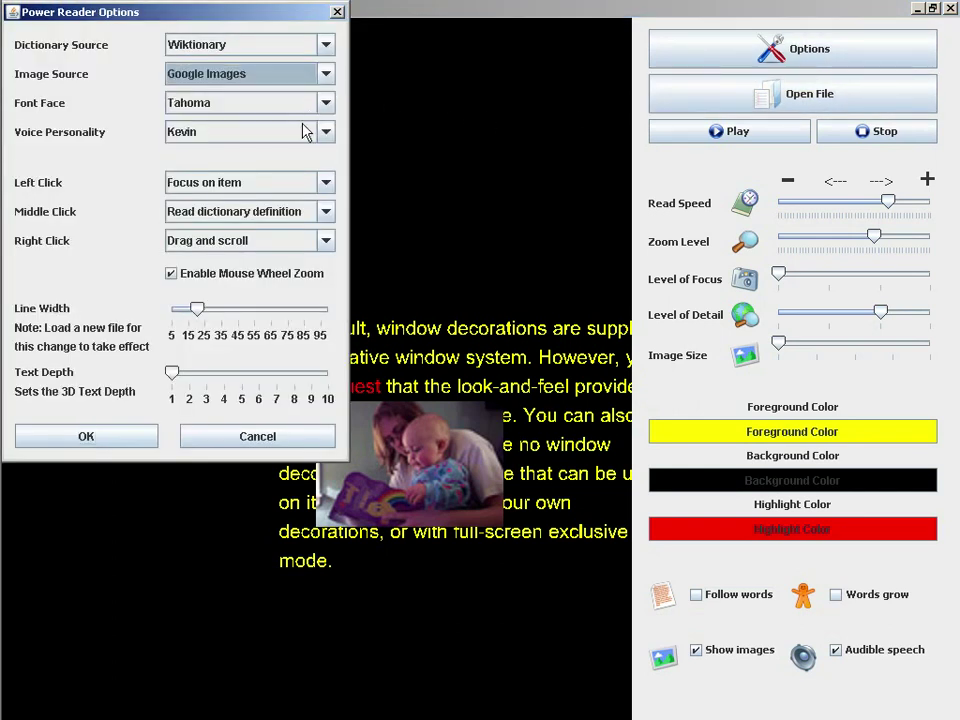
pyautogui.click(148, 434)
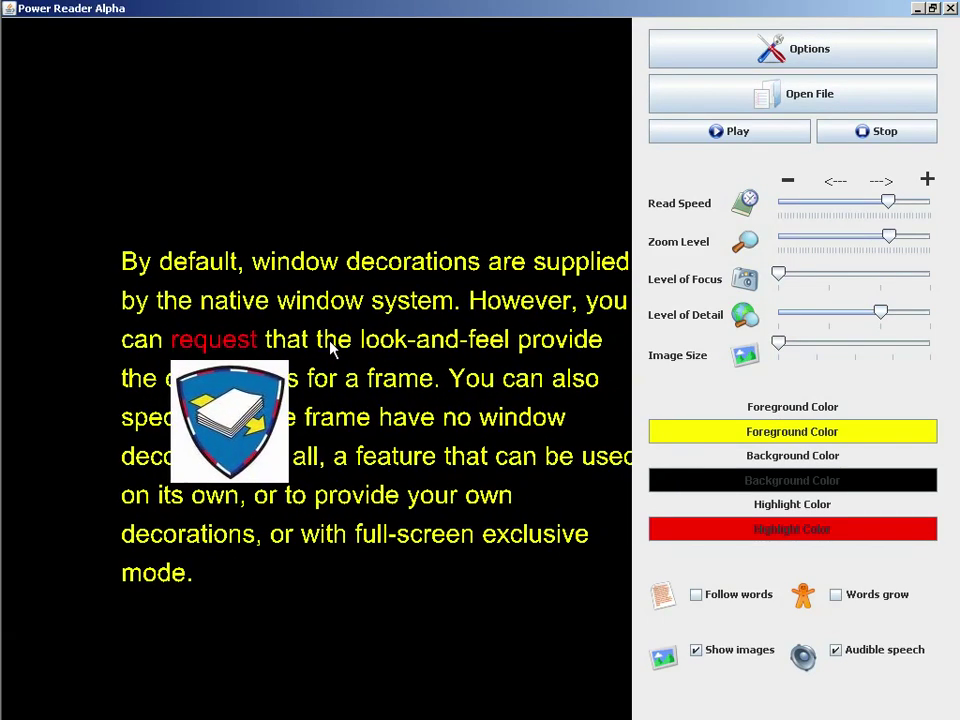
# Review the Options, keeping Wiktionary dictionary, Tahoma font, voice Kevin and Focus on item for clicks
pyautogui.click(810, 42)
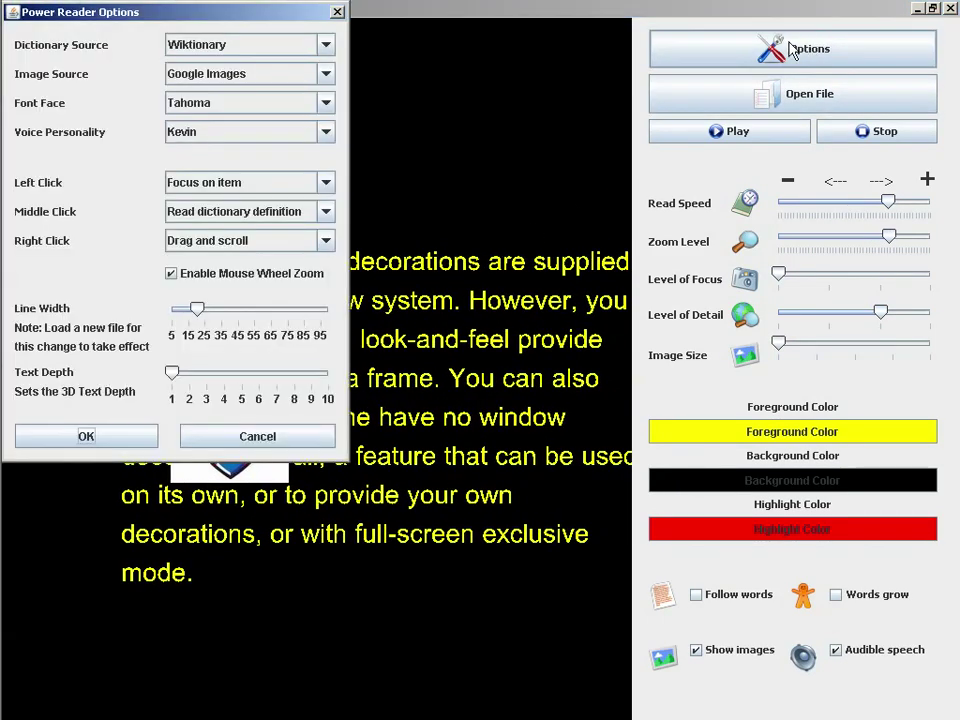
pyautogui.click(326, 44)
pyautogui.click(326, 44)
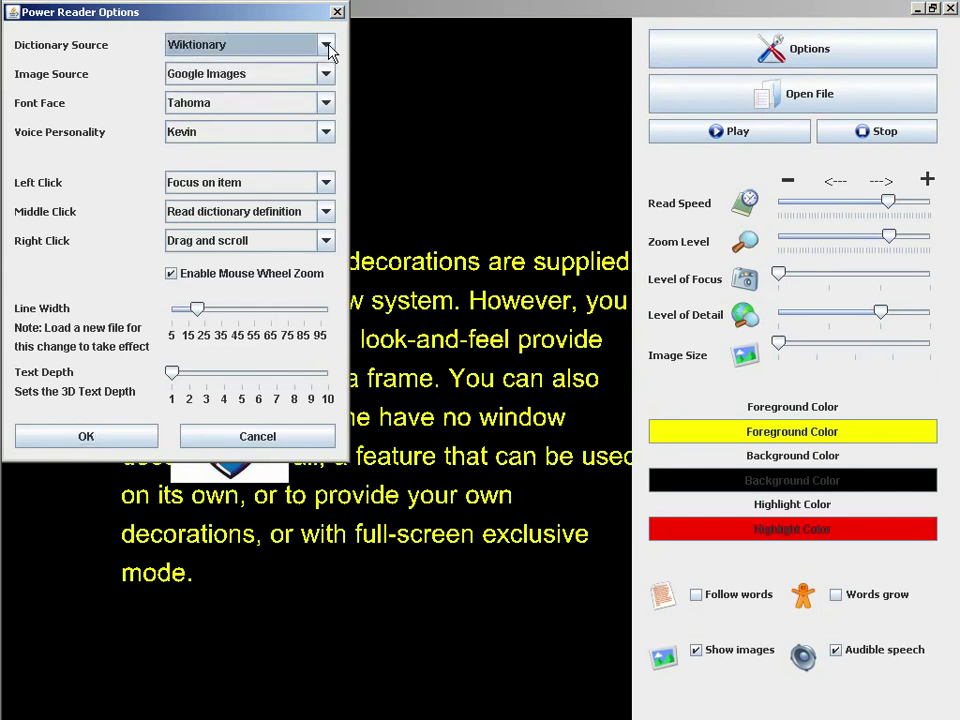
pyautogui.click(326, 103)
pyautogui.click(326, 103)
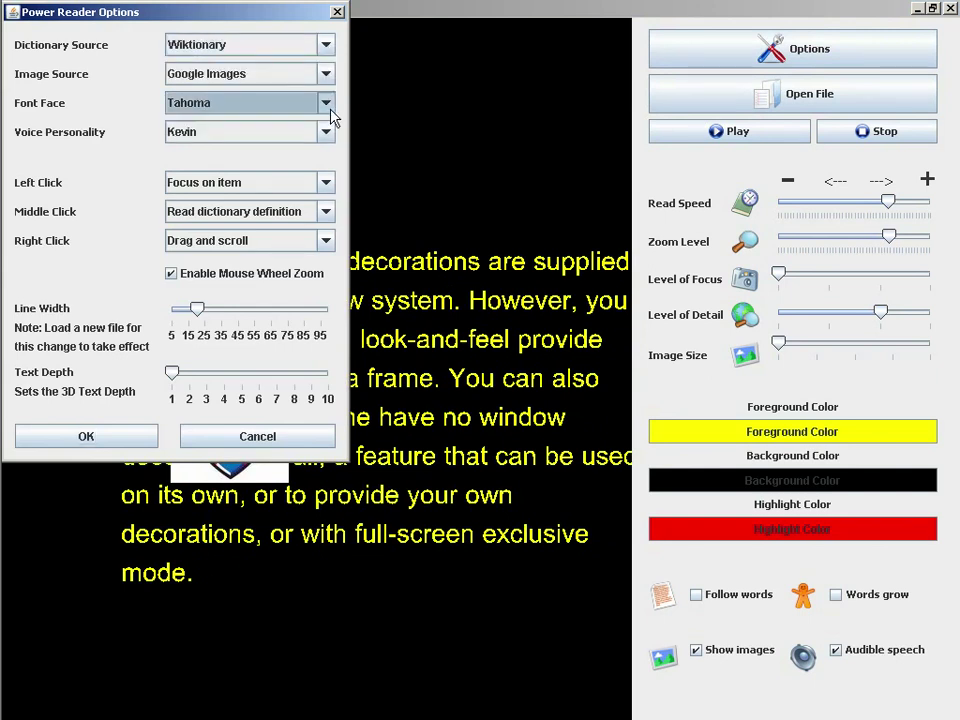
pyautogui.click(326, 131)
pyautogui.click(327, 133)
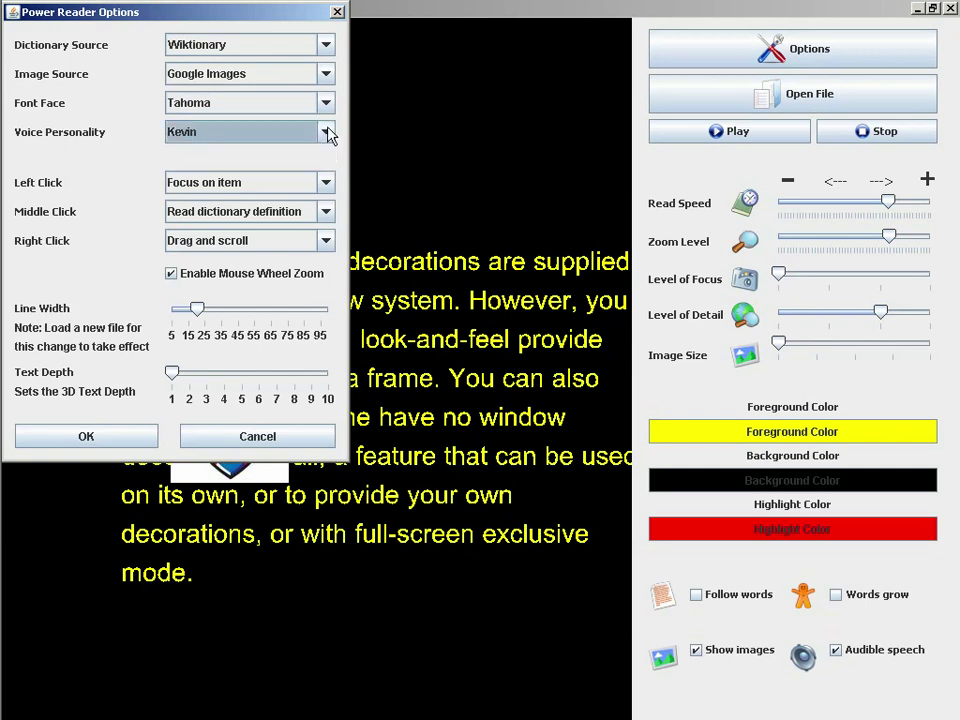
pyautogui.click(326, 184)
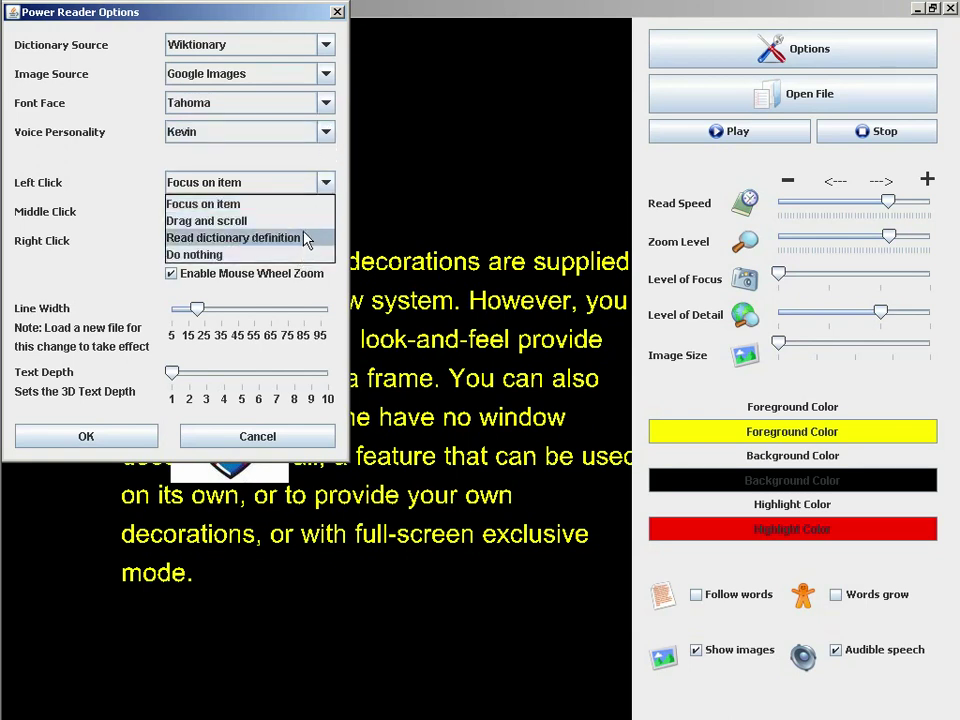
pyautogui.click(203, 203)
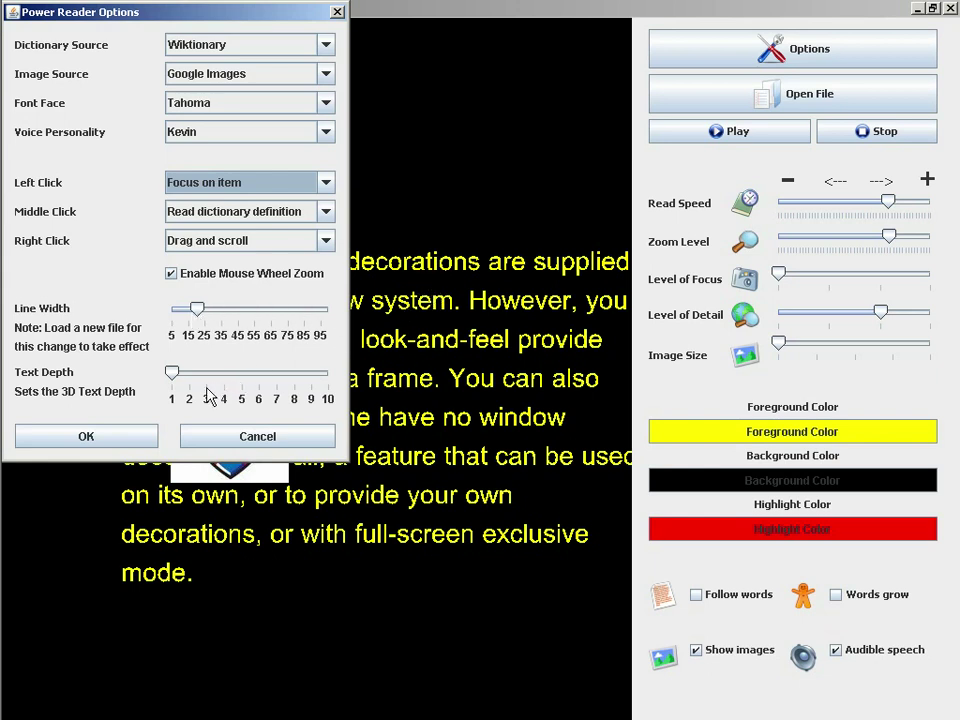
# Move the Options dialog aside, set Text Depth to 10, and turn off Show images
pyautogui.moveTo(96, 13); pyautogui.dragTo(716, 147)
pyautogui.scroll(3, 420, 345)
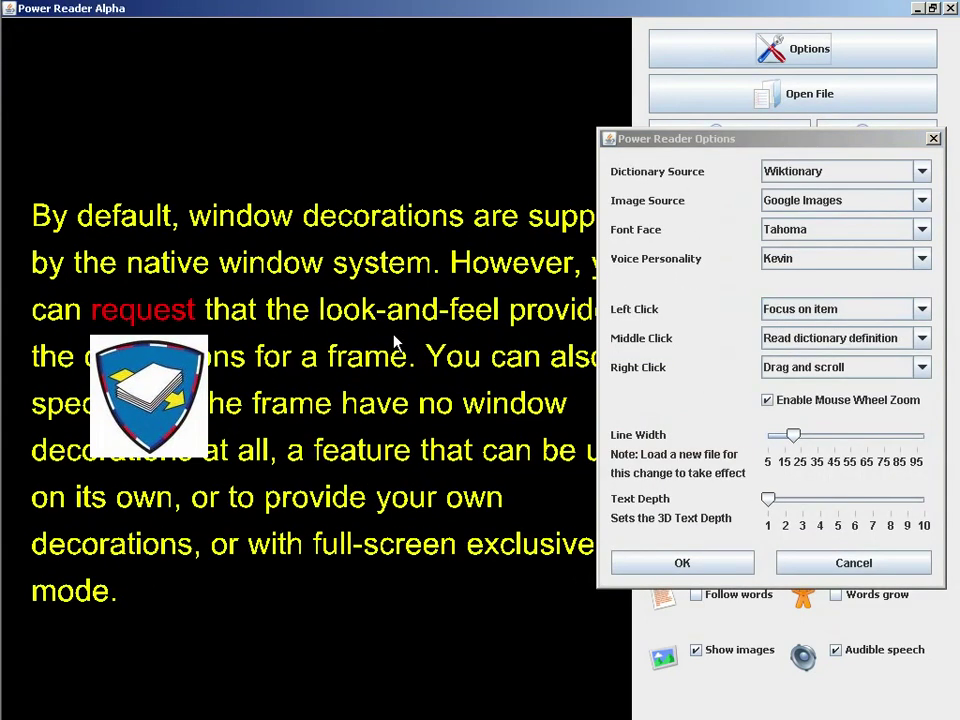
pyautogui.moveTo(768, 499); pyautogui.dragTo(928, 500)
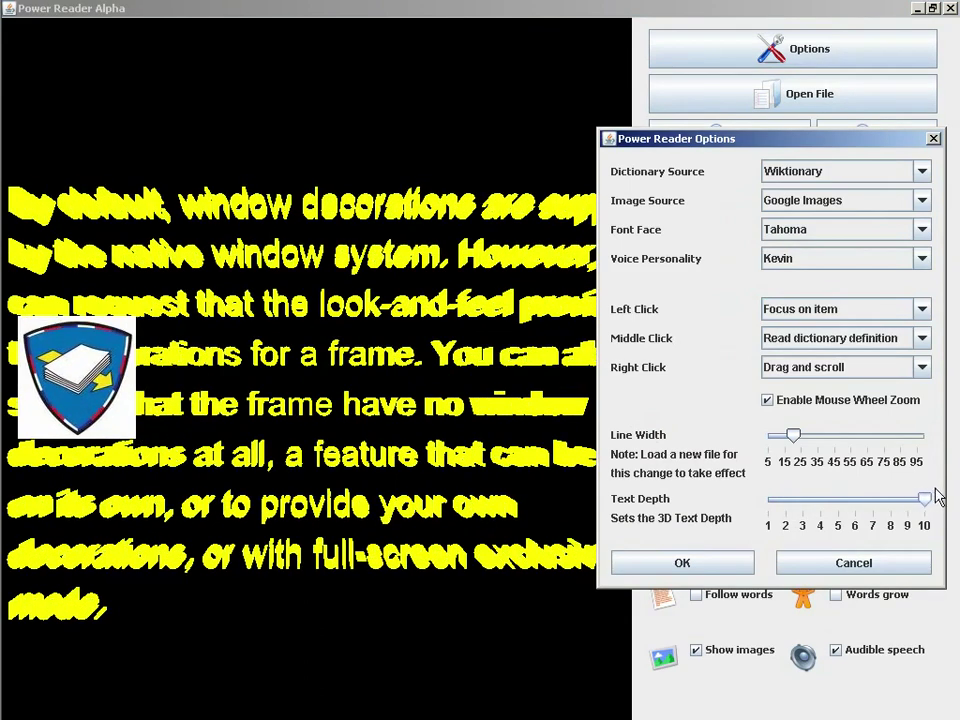
pyautogui.click(752, 658)
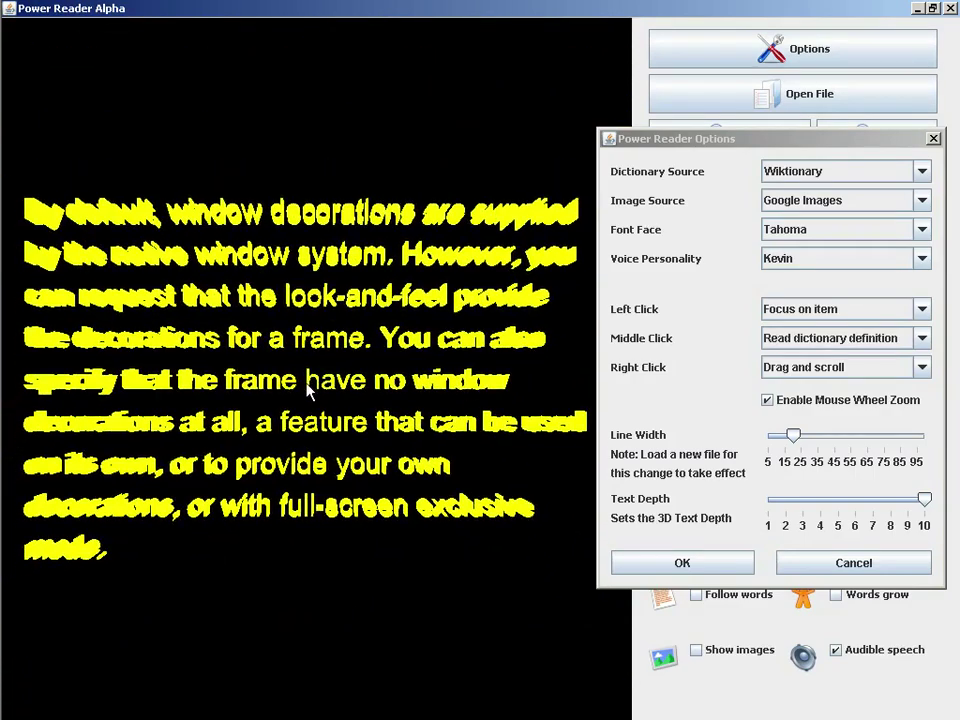
# Confirm the Power Reader Options with OK
pyautogui.click(727, 556)
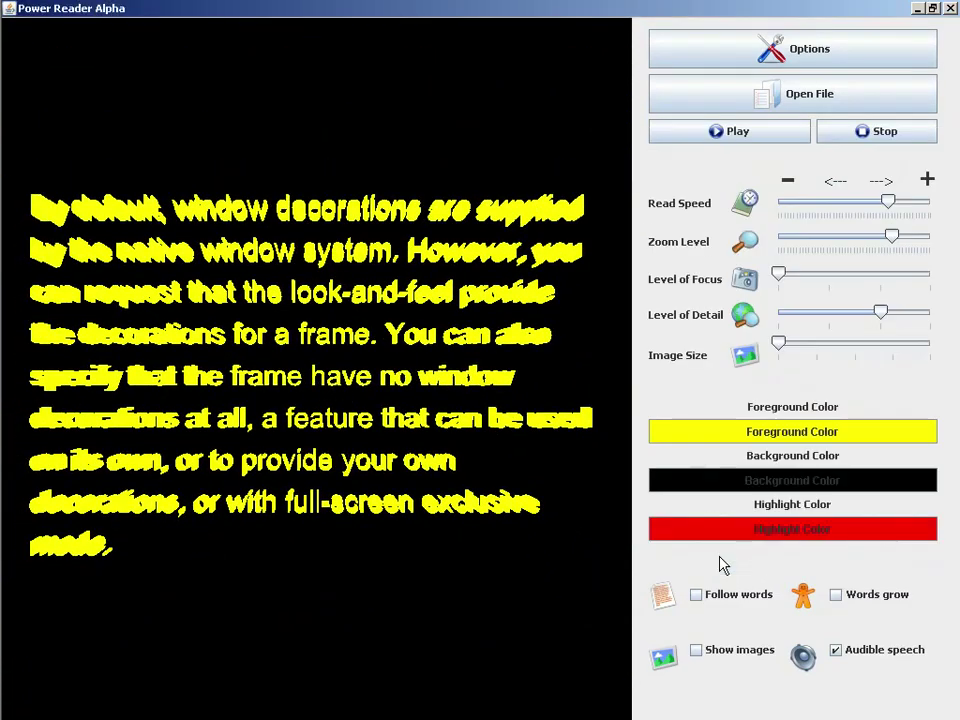